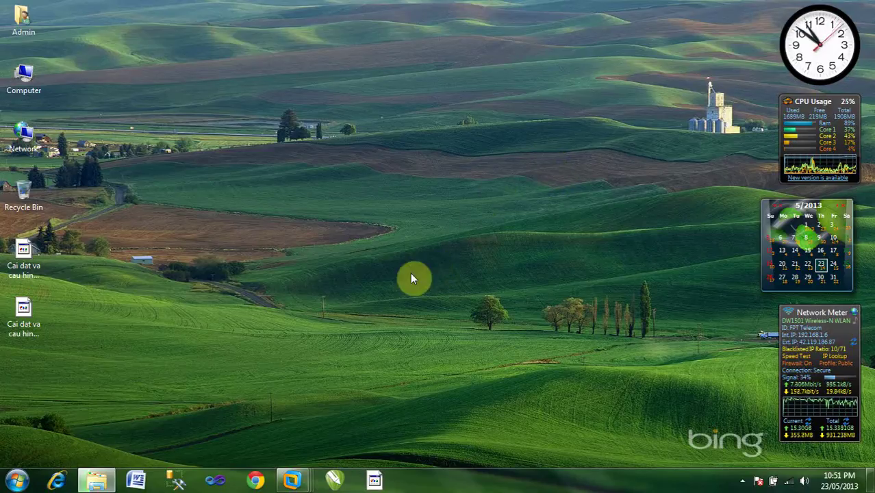
Step: Show the VMware taskbar thumbnails of the Windows Server 2008 and Windows Server 2003 VMs
{"action": "mouse_move", "coordinate": [301, 479]}
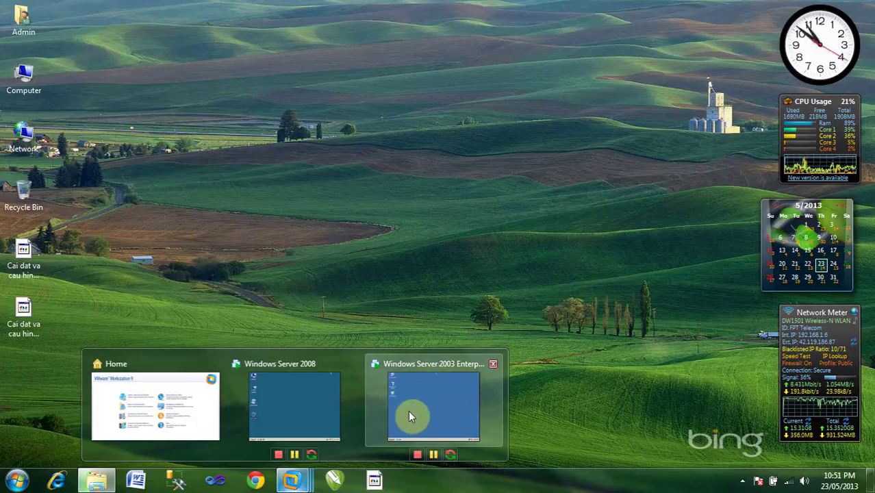
Step: Switch to the Windows Server 2008 virtual machine and show it full screen
{"action": "left_click", "coordinate": [304, 387]}
{"action": "key", "text": "ctrl+alt"}
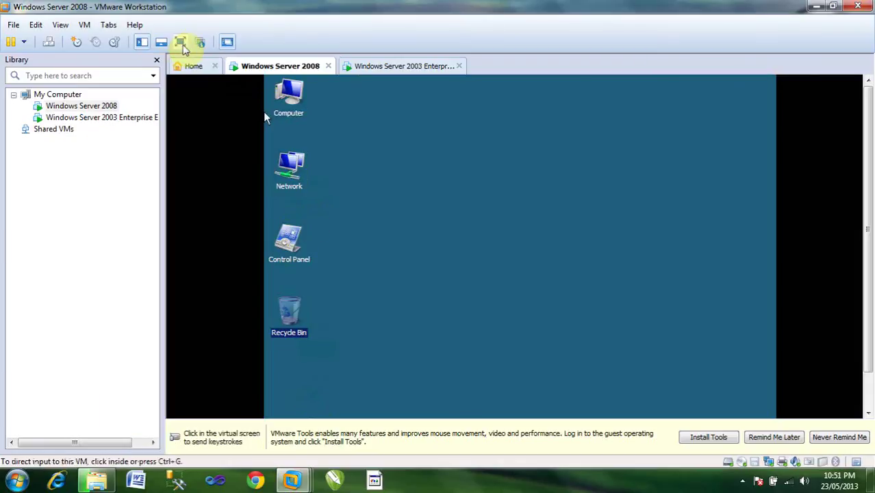
{"action": "left_click", "coordinate": [180, 42]}
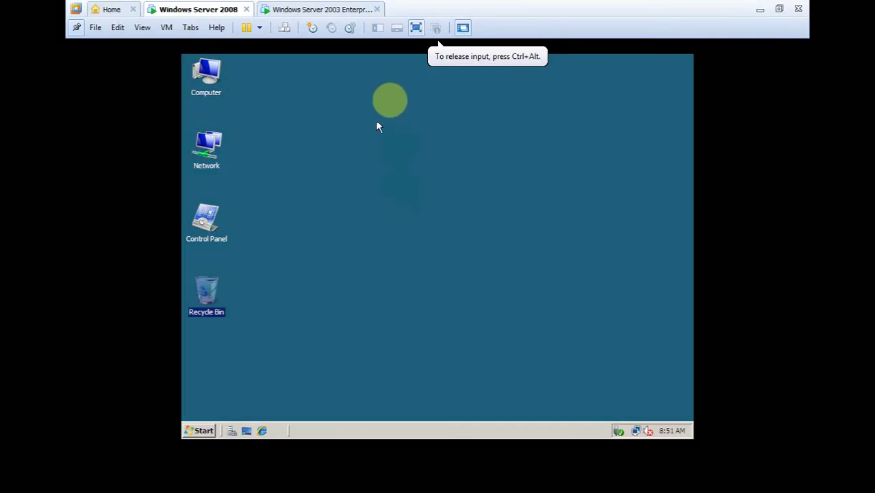
{"action": "left_click", "coordinate": [200, 429]}
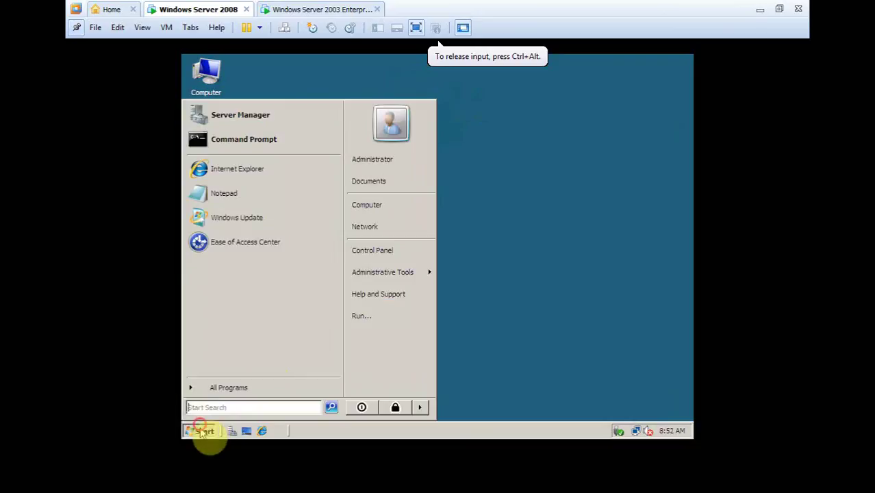
{"action": "left_click", "coordinate": [517, 271]}
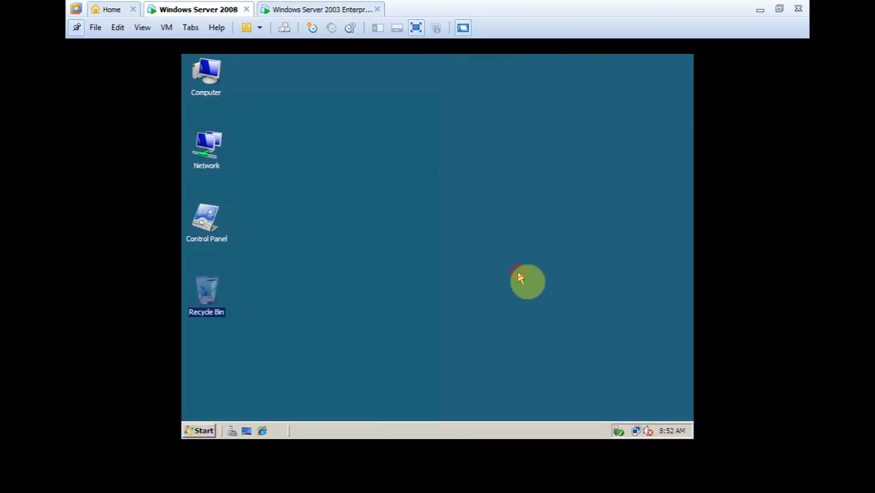
Step: Check the Lan adapter's IPv4 settings (1.0.0.1, mask 255.0.0.0, DNS 1.0.0.1) without changing them
{"action": "right_click", "coordinate": [212, 152]}
{"action": "left_click", "coordinate": [258, 234]}
{"action": "left_click", "coordinate": [255, 175]}
{"action": "right_click", "coordinate": [253, 178]}
{"action": "left_click", "coordinate": [299, 272]}
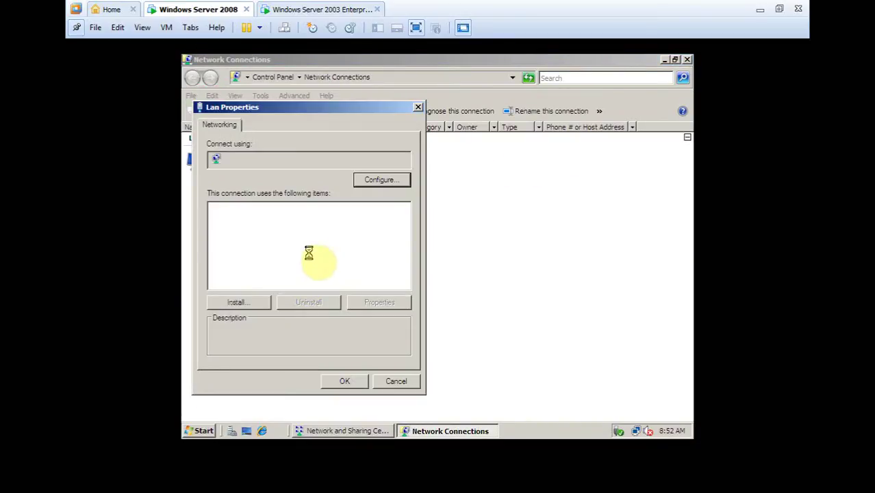
{"action": "double_click", "coordinate": [326, 252]}
{"action": "double_click", "coordinate": [414, 243]}
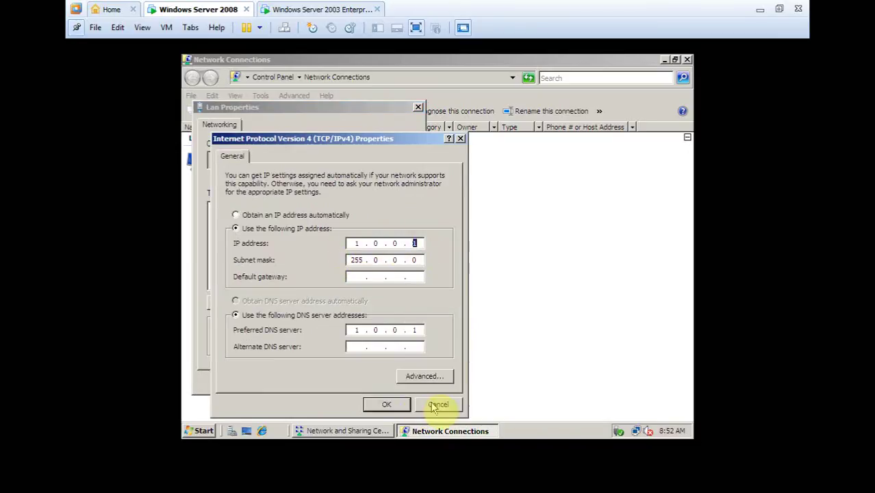
{"action": "left_click", "coordinate": [437, 404]}
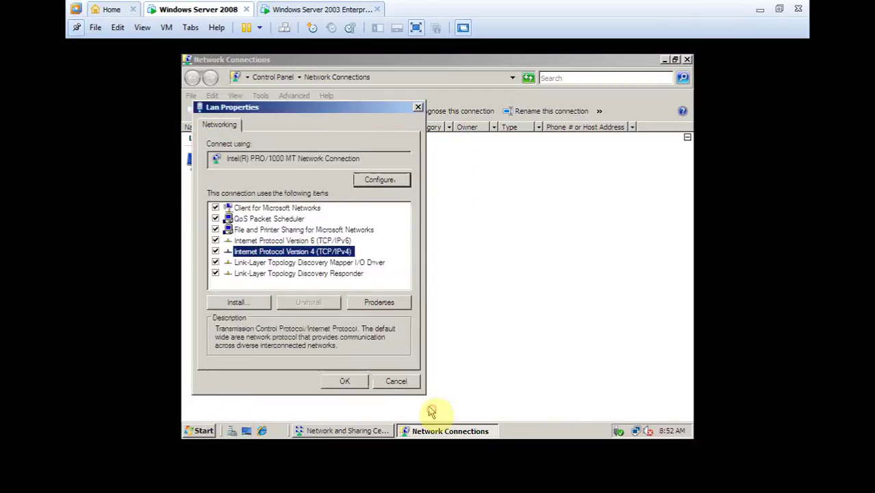
{"action": "left_click", "coordinate": [396, 383]}
{"action": "left_click", "coordinate": [687, 60]}
{"action": "left_click", "coordinate": [687, 60]}
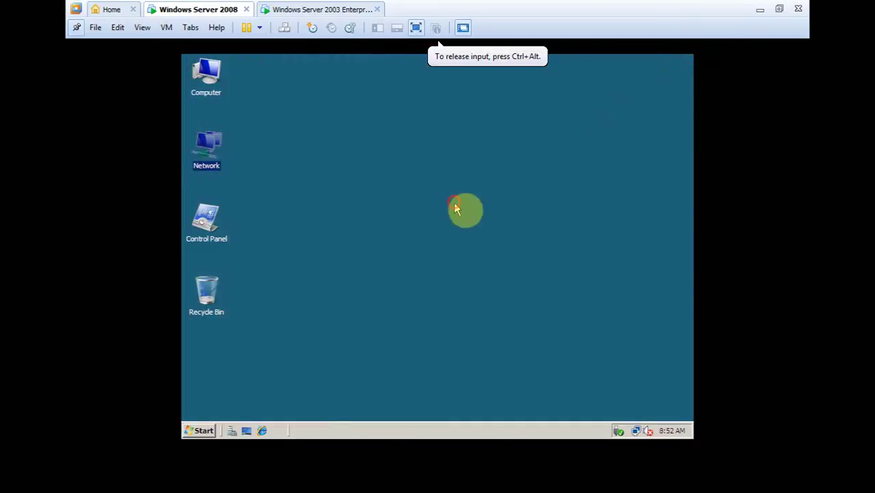
Step: Launch Server Manager and show its Roles page
{"action": "left_click", "coordinate": [216, 427]}
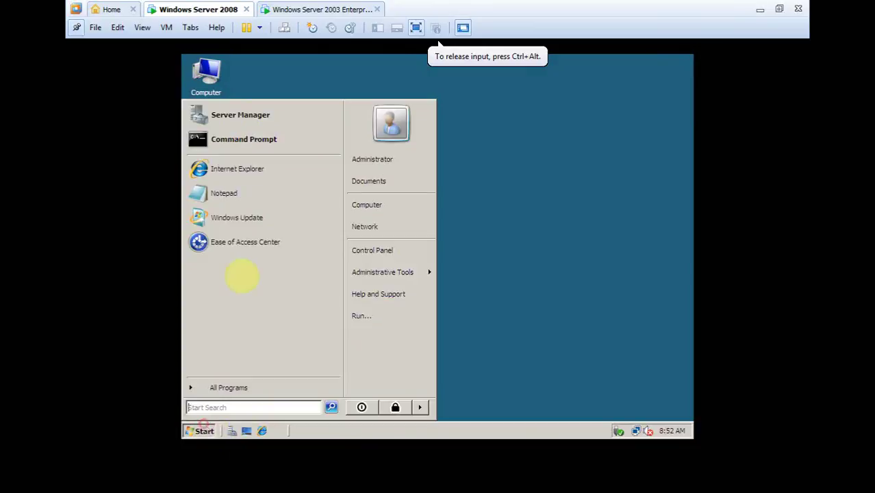
{"action": "left_click", "coordinate": [239, 115]}
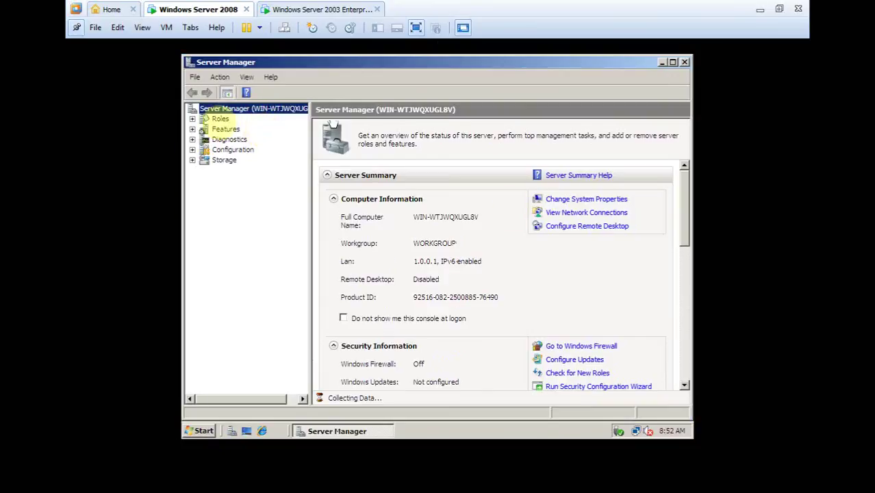
{"action": "left_click", "coordinate": [218, 119]}
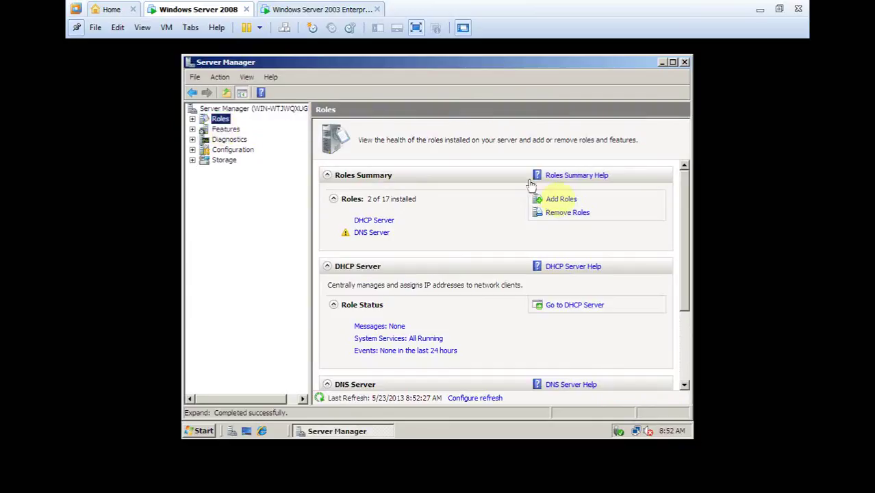
Step: Add the Web Server (IIS) role with default role services and start installing it
{"action": "left_click", "coordinate": [568, 199]}
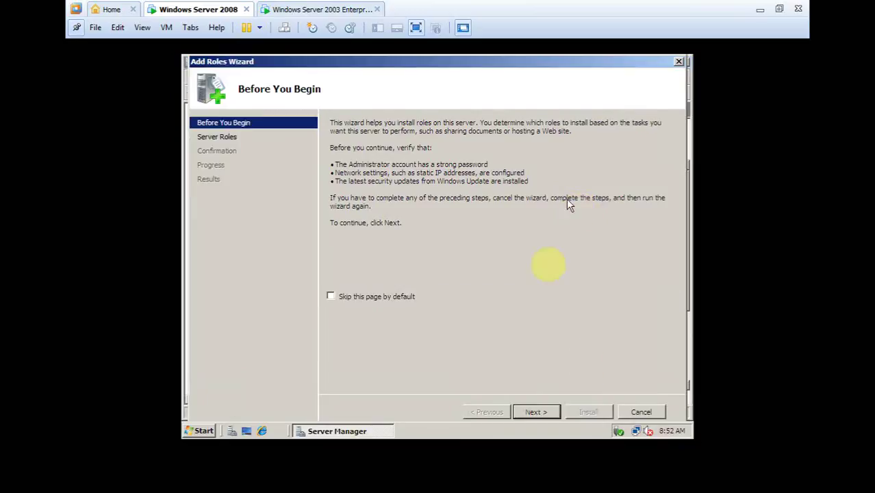
{"action": "left_click", "coordinate": [533, 412]}
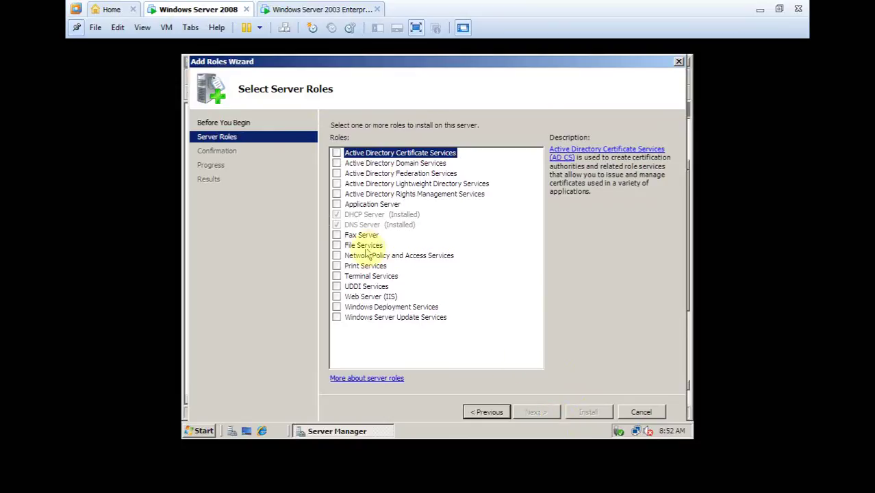
{"action": "left_click", "coordinate": [337, 297]}
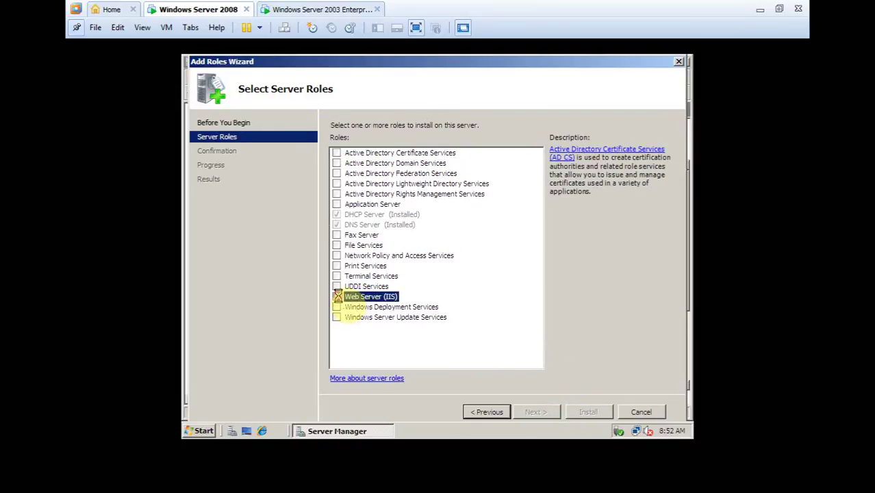
{"action": "left_click", "coordinate": [537, 412]}
{"action": "left_click", "coordinate": [537, 412]}
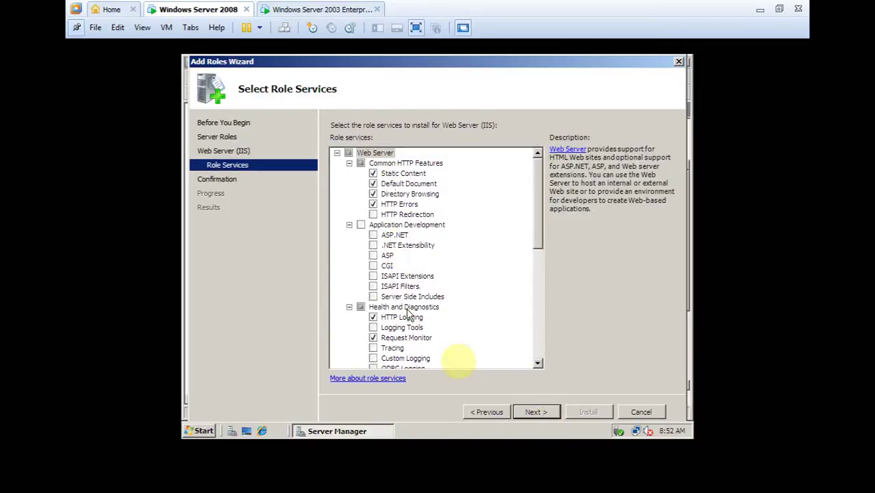
{"action": "left_click", "coordinate": [536, 413]}
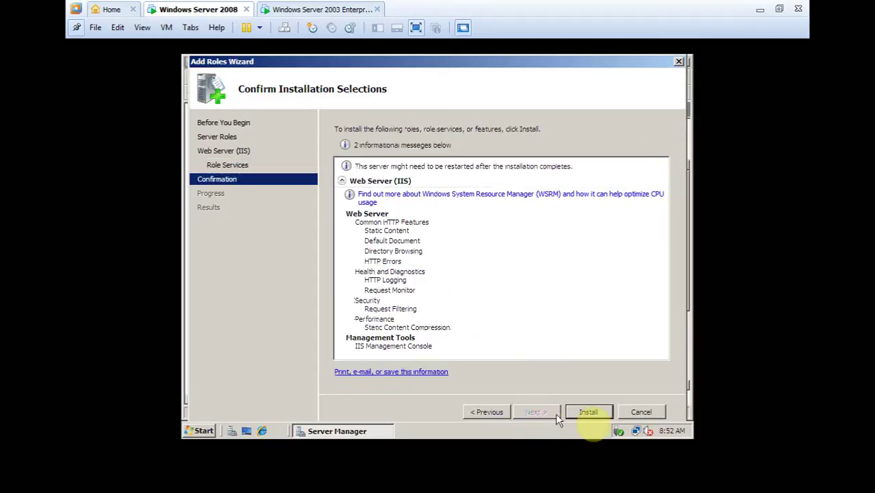
{"action": "left_click", "coordinate": [587, 412]}
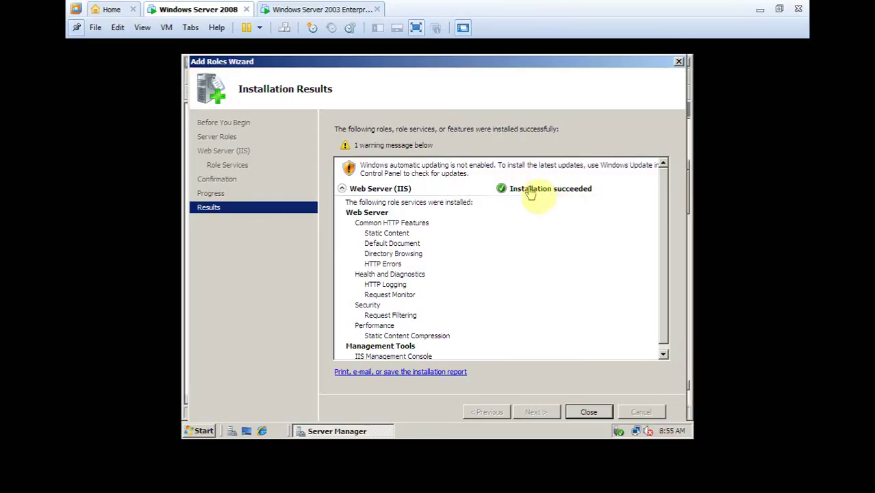
Step: Close the finished wizard and Server Manager, then launch IIS Manager from Administrative Tools
{"action": "left_click", "coordinate": [589, 412]}
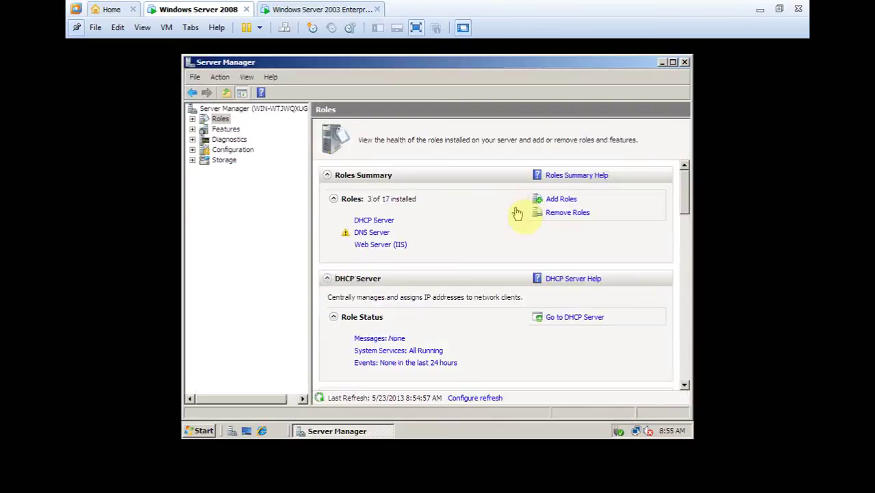
{"action": "left_click", "coordinate": [684, 62]}
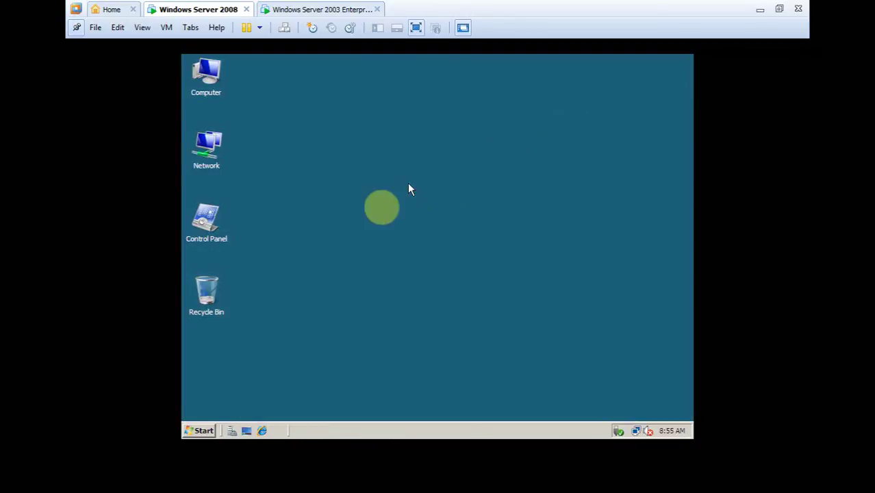
{"action": "left_click", "coordinate": [209, 430]}
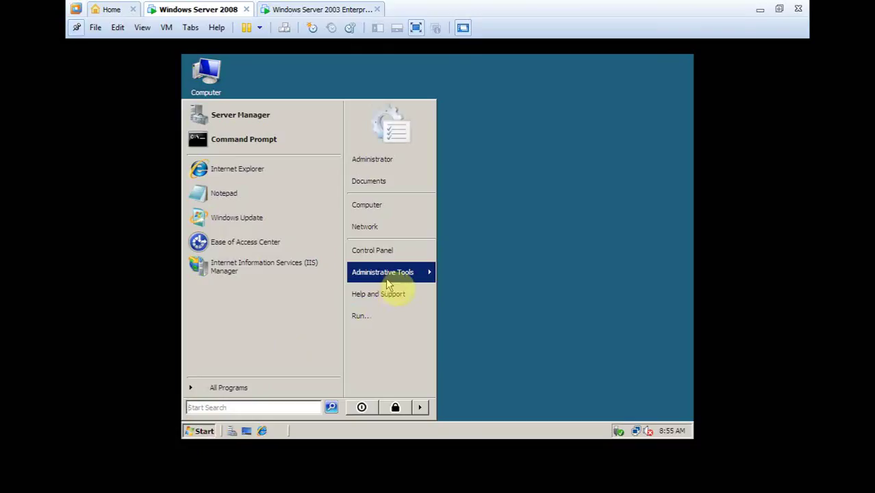
{"action": "left_click", "coordinate": [408, 281]}
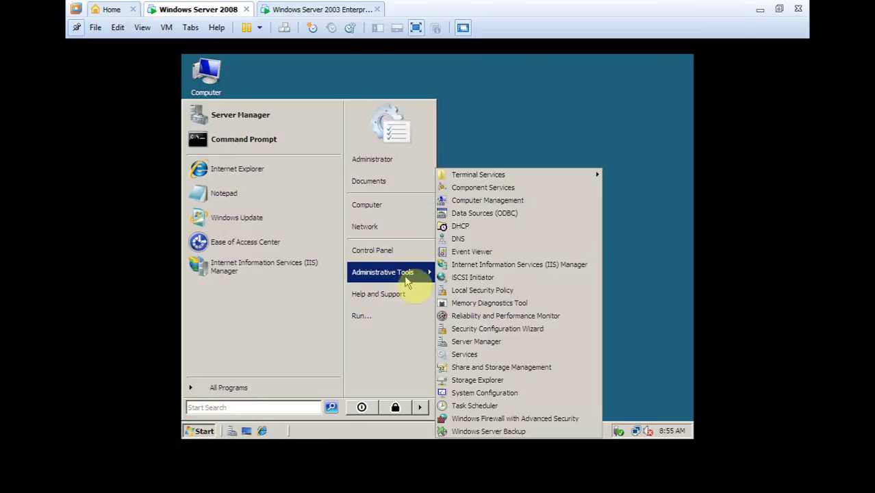
{"action": "left_click", "coordinate": [509, 267]}
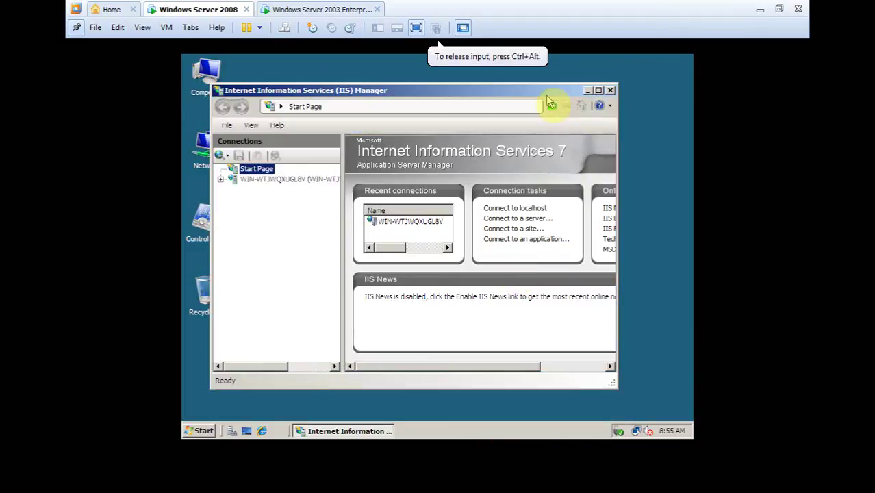
{"action": "left_click_drag", "start_coordinate": [540, 89], "coordinate": [559, 89]}
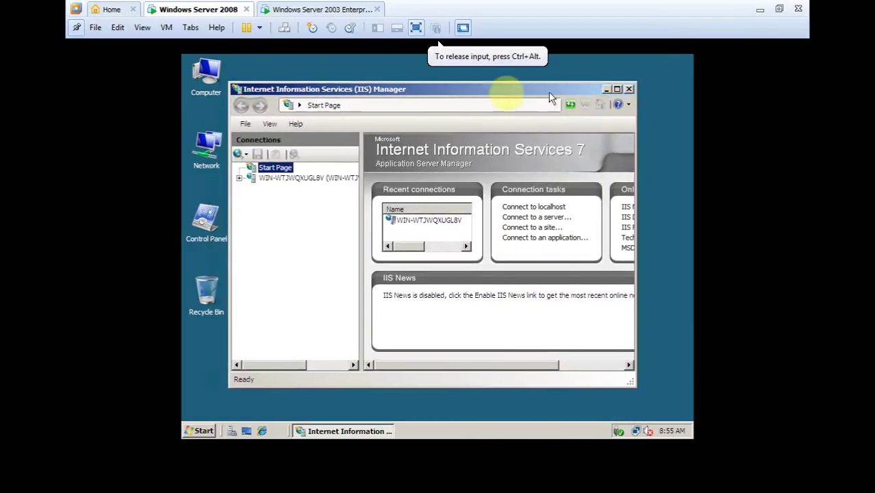
Step: Create a new desktop text document and write 'THUC HANH IIS SERVER 2013' in Notepad
{"action": "left_click", "coordinate": [606, 89]}
{"action": "right_click", "coordinate": [444, 178]}
{"action": "left_click", "coordinate": [487, 247]}
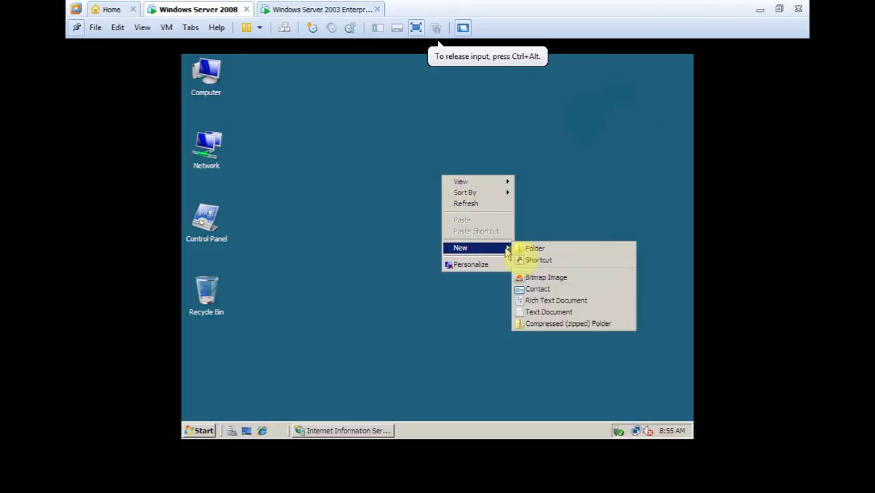
{"action": "left_click", "coordinate": [548, 312]}
{"action": "double_click", "coordinate": [469, 221]}
{"action": "left_click", "coordinate": [397, 184]}
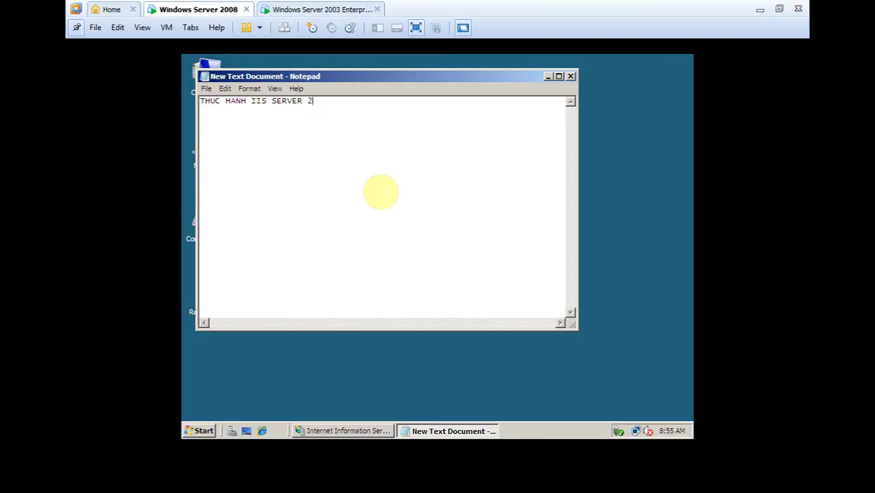
{"action": "left_click", "coordinate": [206, 89]}
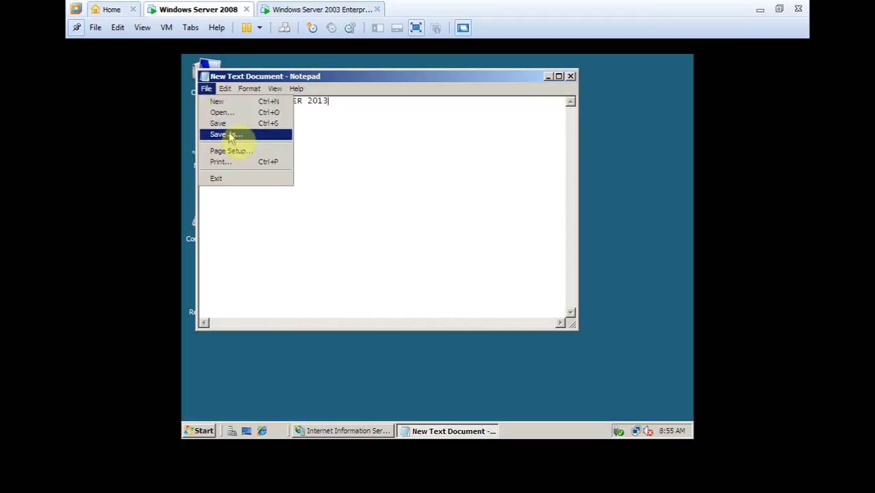
Step: In Save As, browse to C:\inetpub\wwwroot
{"action": "left_click", "coordinate": [229, 134]}
{"action": "double_click", "coordinate": [334, 192]}
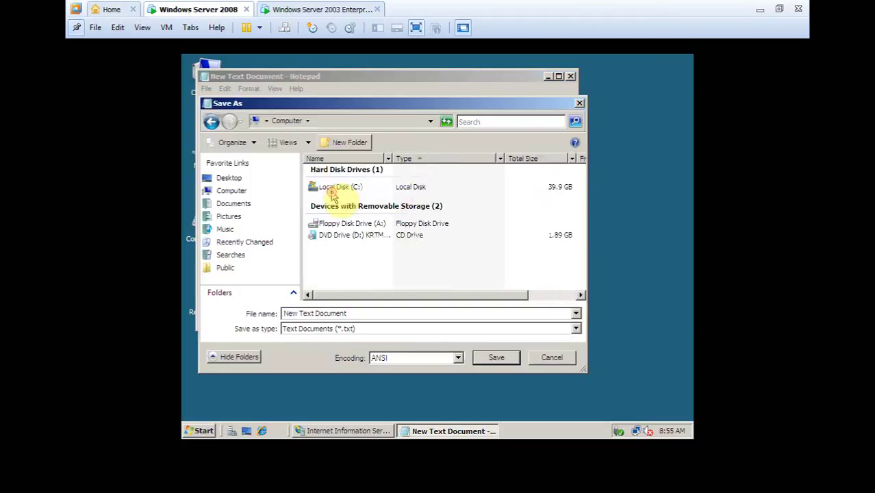
{"action": "double_click", "coordinate": [340, 186]}
{"action": "double_click", "coordinate": [332, 170]}
{"action": "double_click", "coordinate": [336, 213]}
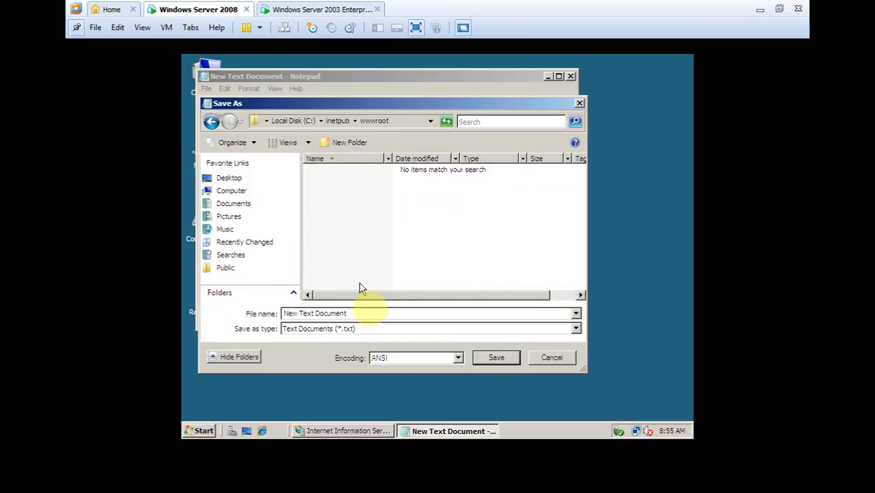
Step: Save as index with All Files type, replacing the existing file, then close Notepad and open Computer
{"action": "left_click", "coordinate": [354, 315]}
{"action": "left_click", "coordinate": [370, 329]}
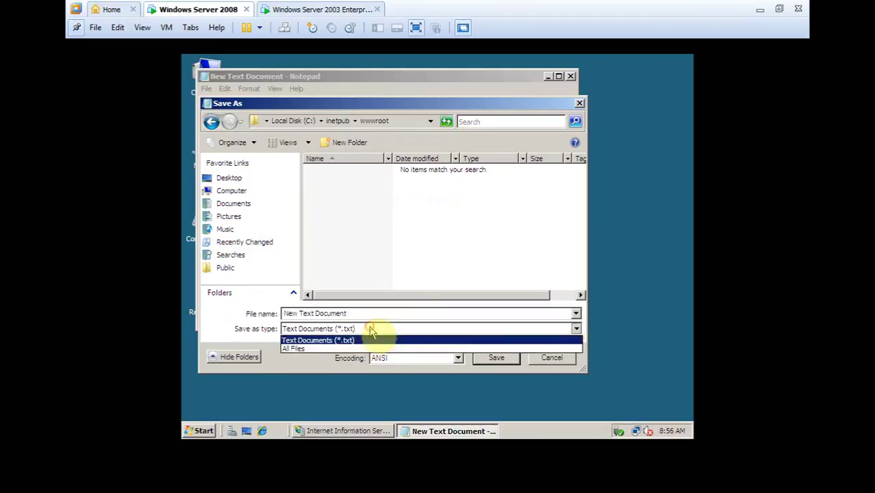
{"action": "left_click", "coordinate": [335, 344]}
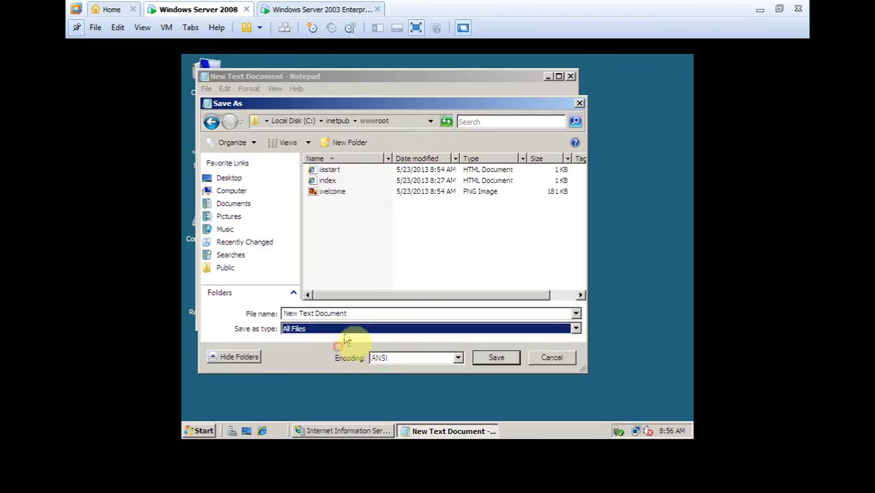
{"action": "left_click", "coordinate": [330, 181]}
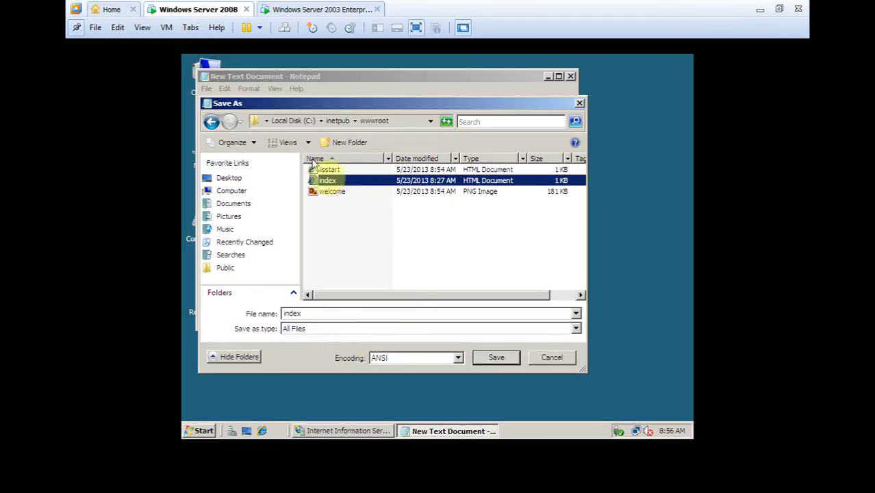
{"action": "left_click", "coordinate": [502, 358]}
{"action": "left_click", "coordinate": [475, 247]}
{"action": "left_click", "coordinate": [570, 76]}
{"action": "double_click", "coordinate": [226, 87]}
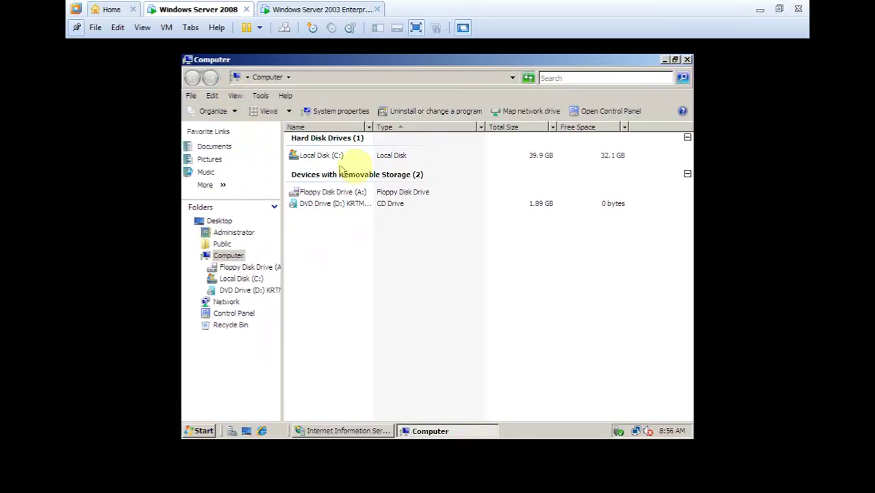
Step: Open the index page from C:\inetpub\wwwroot in Internet Explorer
{"action": "double_click", "coordinate": [333, 156]}
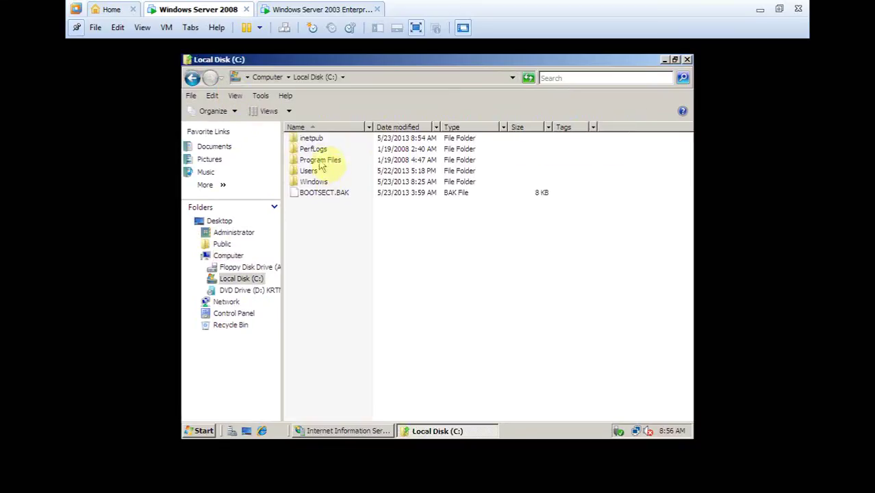
{"action": "double_click", "coordinate": [316, 140]}
{"action": "double_click", "coordinate": [316, 182]}
{"action": "left_click", "coordinate": [310, 149]}
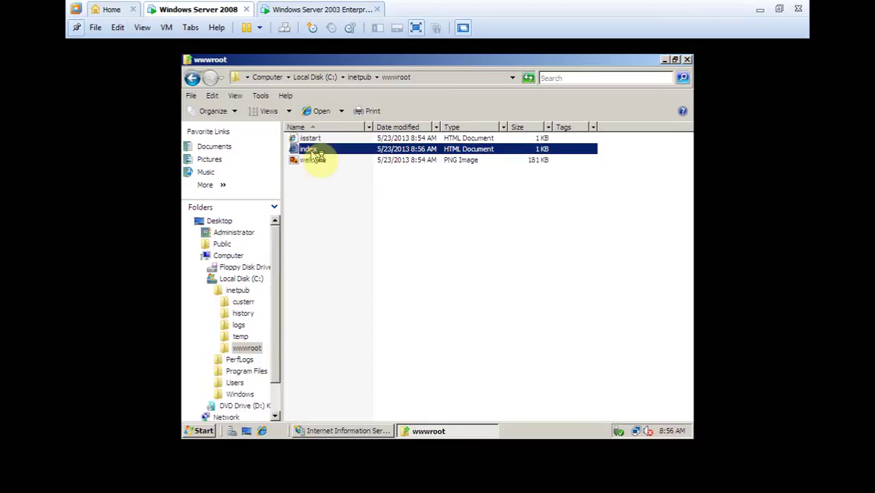
{"action": "double_click", "coordinate": [313, 149]}
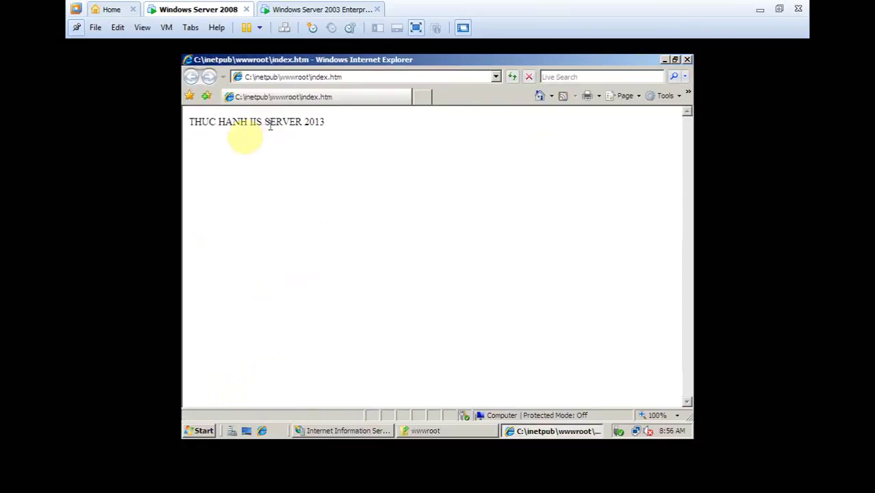
Step: Confirm the address ends in index.htm, then close the browser and the wwwroot window
{"action": "left_click", "coordinate": [346, 79]}
{"action": "left_click_drag", "start_coordinate": [346, 79], "coordinate": [245, 77]}
{"action": "left_click_drag", "start_coordinate": [348, 76], "coordinate": [310, 76]}
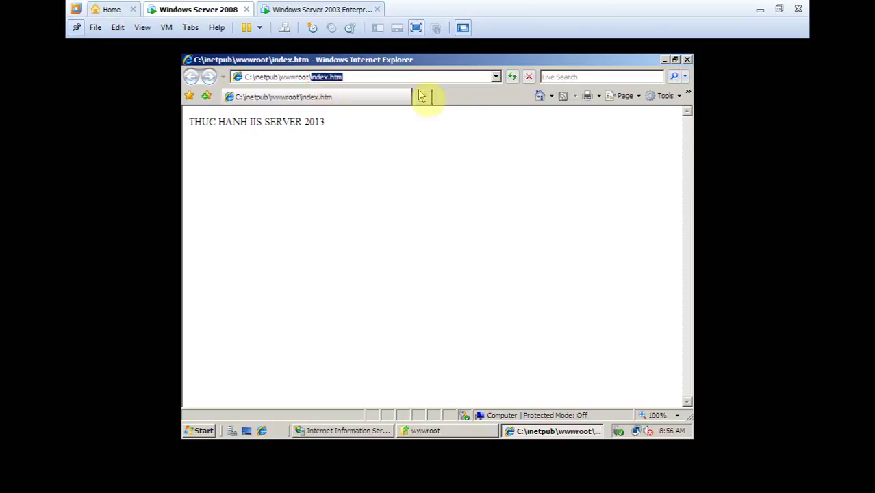
{"action": "left_click", "coordinate": [687, 60]}
{"action": "left_click", "coordinate": [687, 59]}
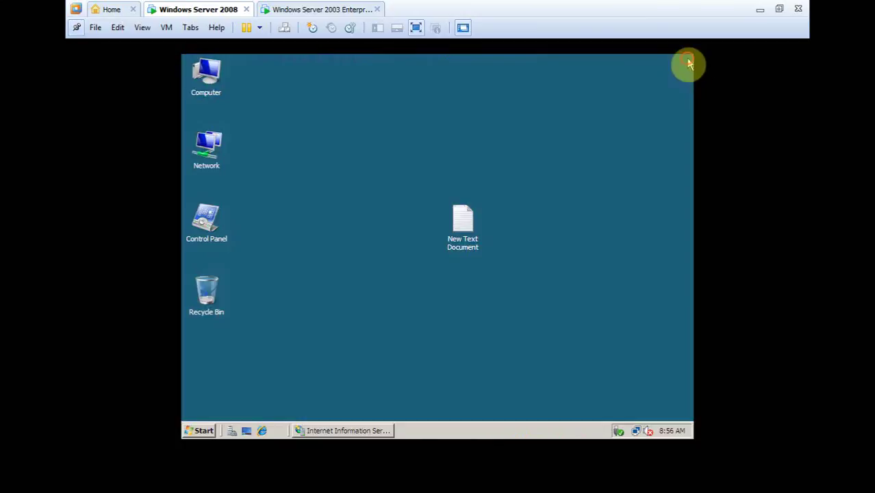
Step: Restore and maximize IIS Manager, then choose Add Web Site on the server's Sites node
{"action": "left_click", "coordinate": [345, 430]}
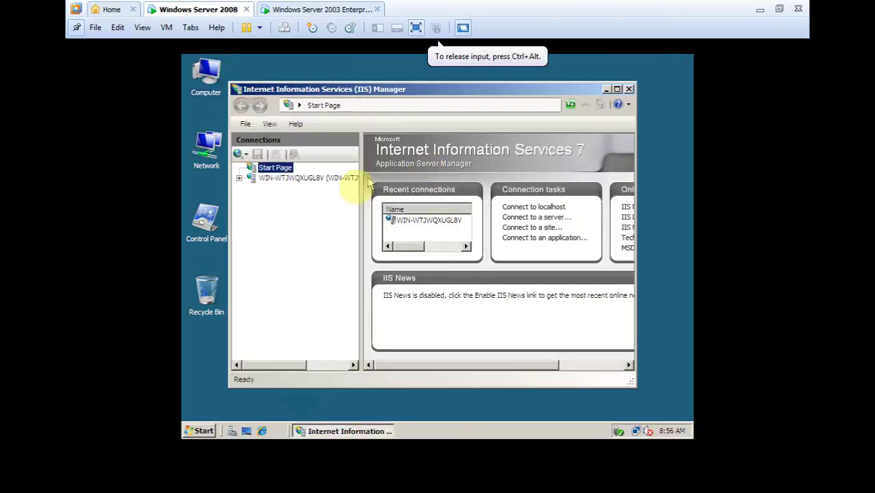
{"action": "left_click", "coordinate": [304, 177]}
{"action": "double_click", "coordinate": [379, 88]}
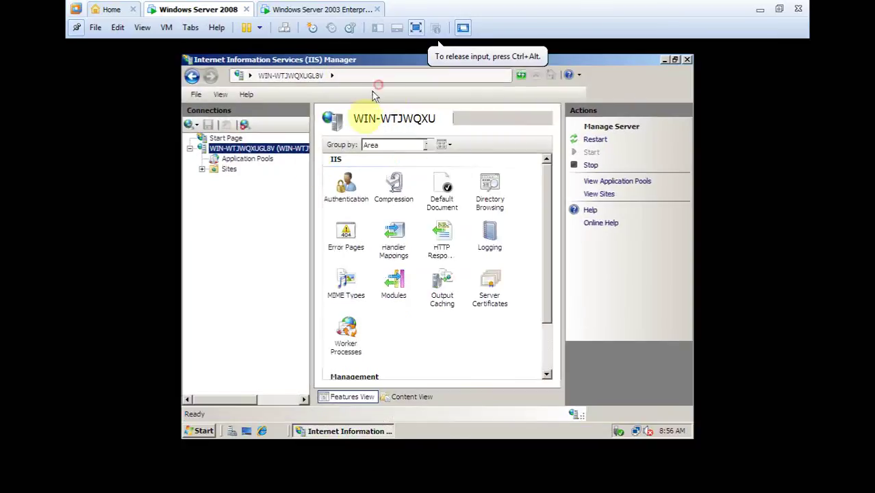
{"action": "left_click", "coordinate": [224, 171]}
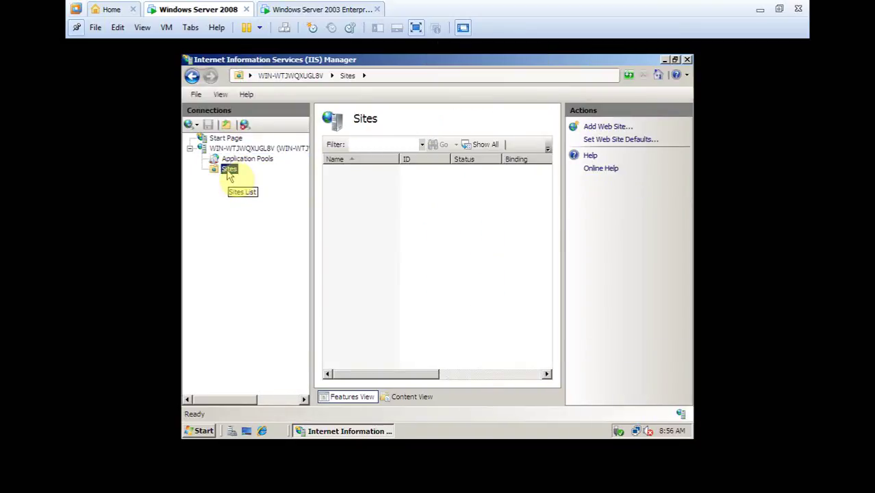
{"action": "right_click", "coordinate": [229, 172]}
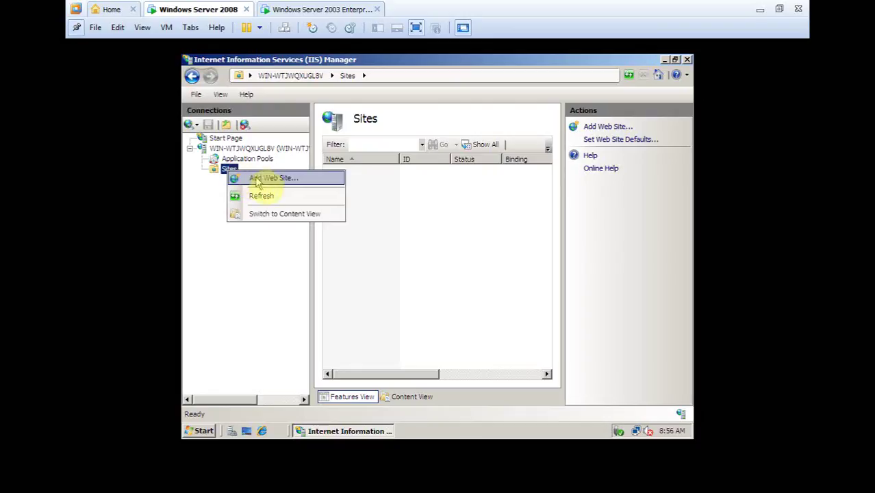
{"action": "left_click", "coordinate": [258, 179]}
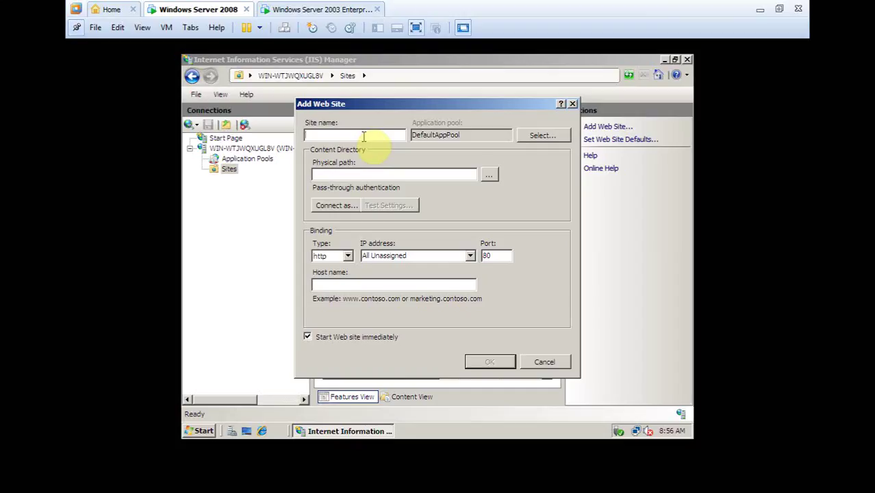
Step: Name the site INDEX and set its physical path to C:\inetpub\wwwroot
{"action": "type", "text": "t"}
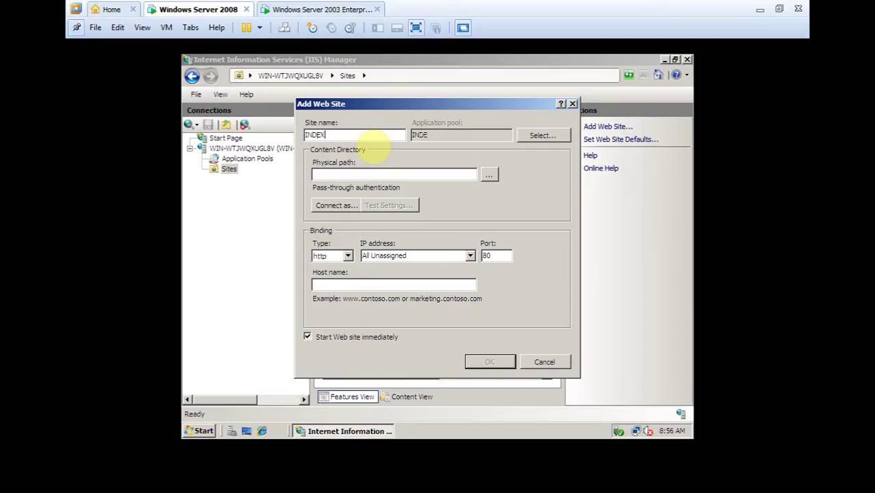
{"action": "left_click", "coordinate": [490, 174]}
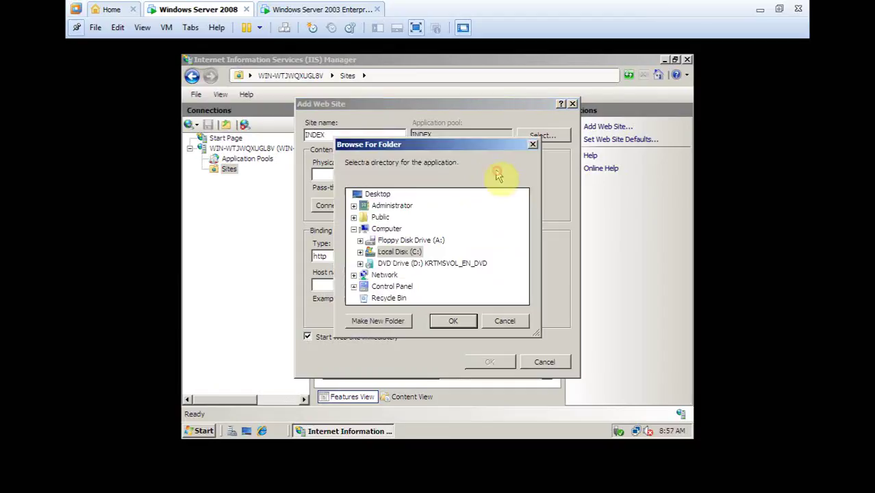
{"action": "double_click", "coordinate": [405, 251]}
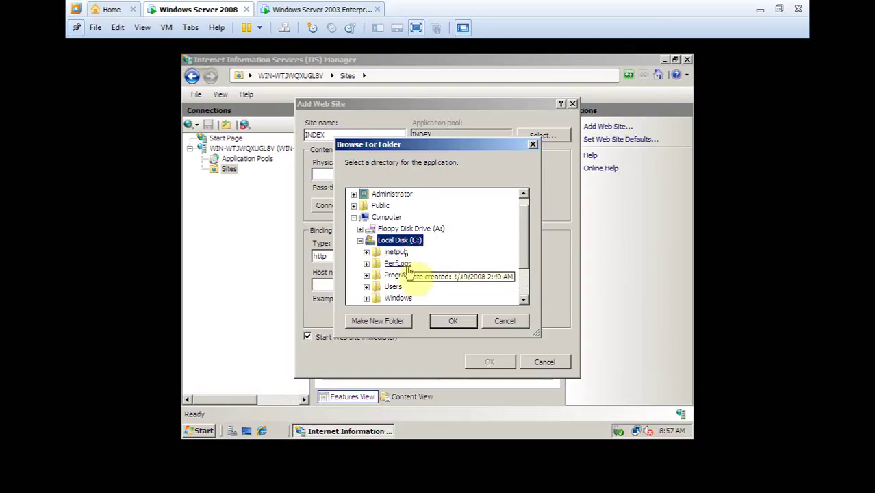
{"action": "double_click", "coordinate": [399, 252]}
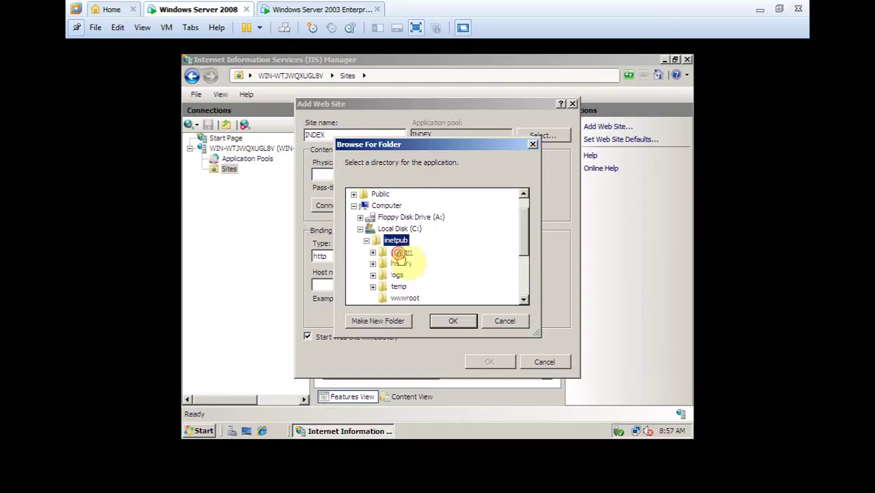
{"action": "left_click", "coordinate": [408, 299]}
{"action": "left_click", "coordinate": [453, 320]}
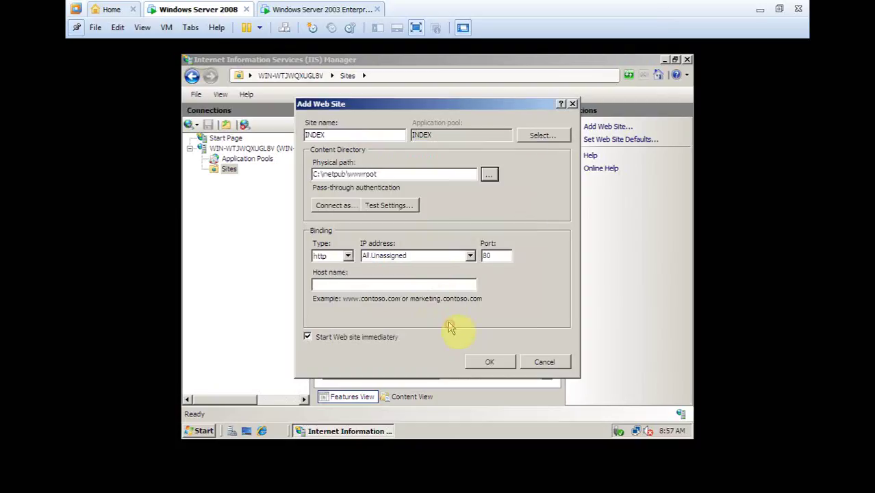
{"action": "left_click", "coordinate": [410, 254]}
{"action": "left_click", "coordinate": [469, 257]}
{"action": "left_click", "coordinate": [417, 283]}
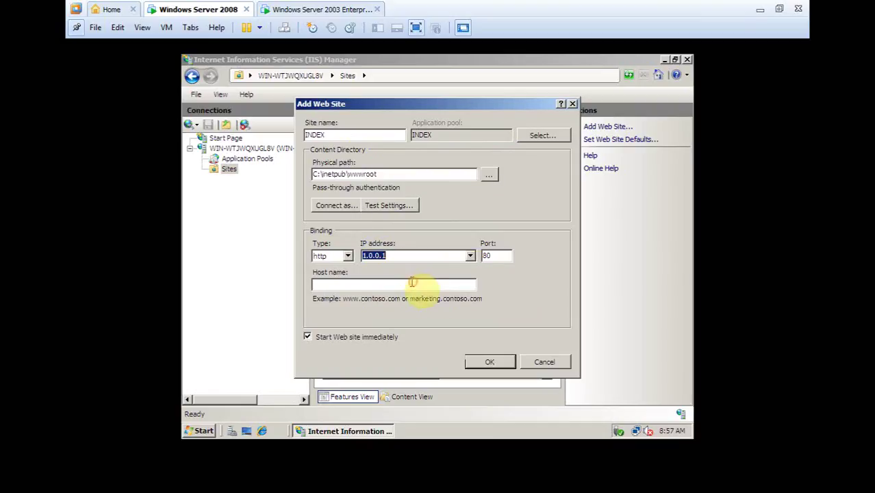
{"action": "left_click", "coordinate": [501, 255]}
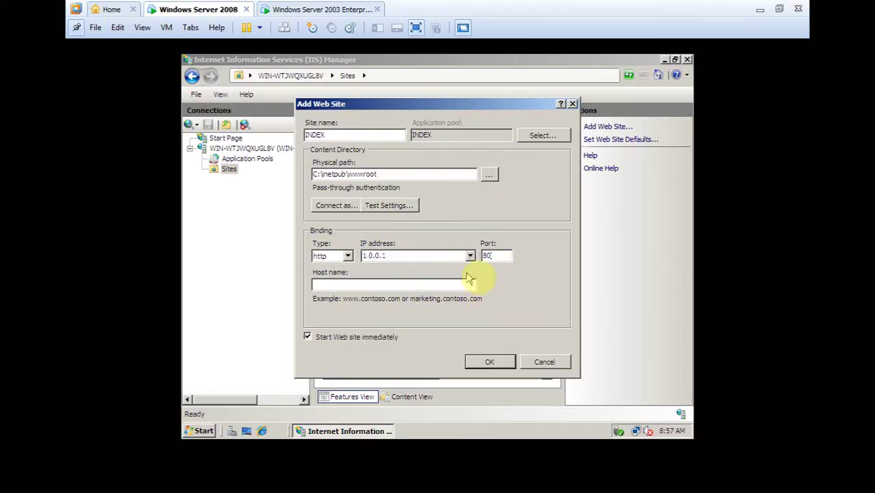
{"action": "left_click", "coordinate": [421, 287]}
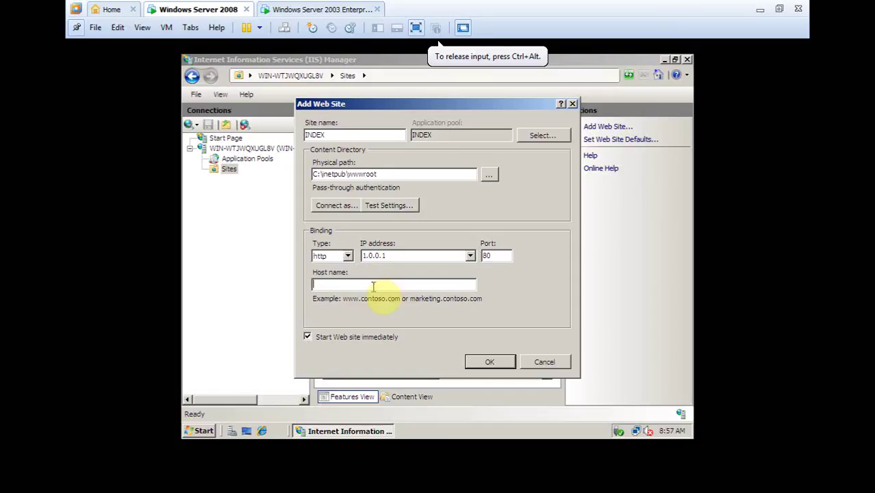
{"action": "type", "text": "www.toan.com"}
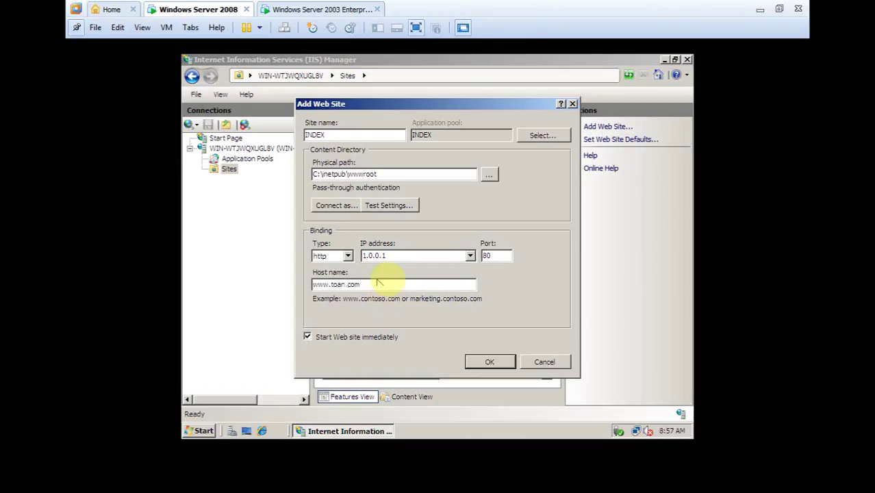
{"action": "left_click_drag", "start_coordinate": [365, 283], "coordinate": [292, 286]}
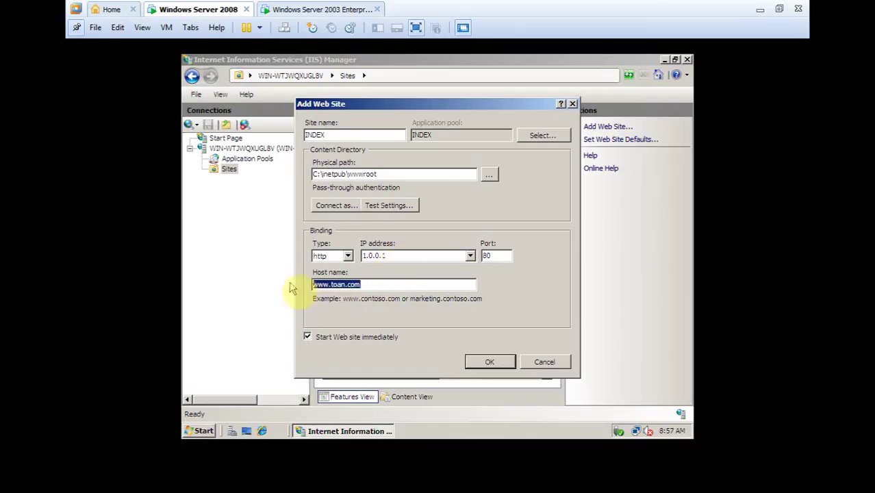
{"action": "left_click", "coordinate": [490, 362]}
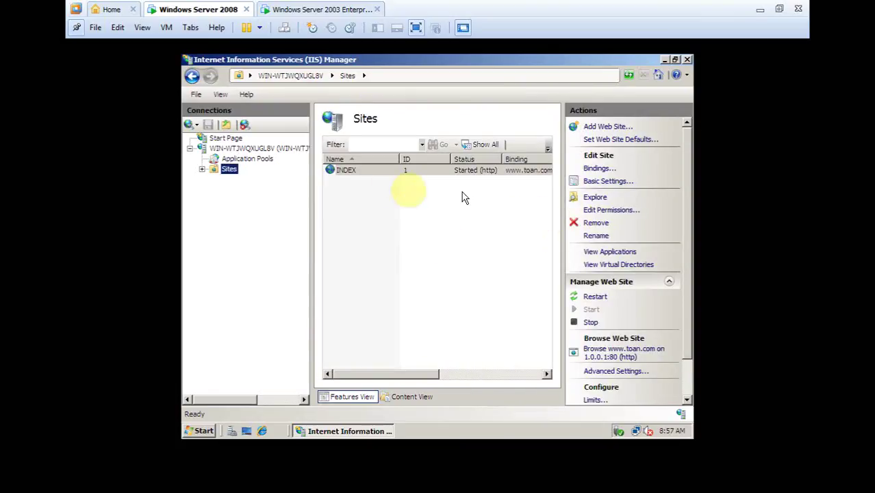
Step: Review the INDEX site's basic settings unchanged and open the INDEX Home page
{"action": "left_click", "coordinate": [606, 182]}
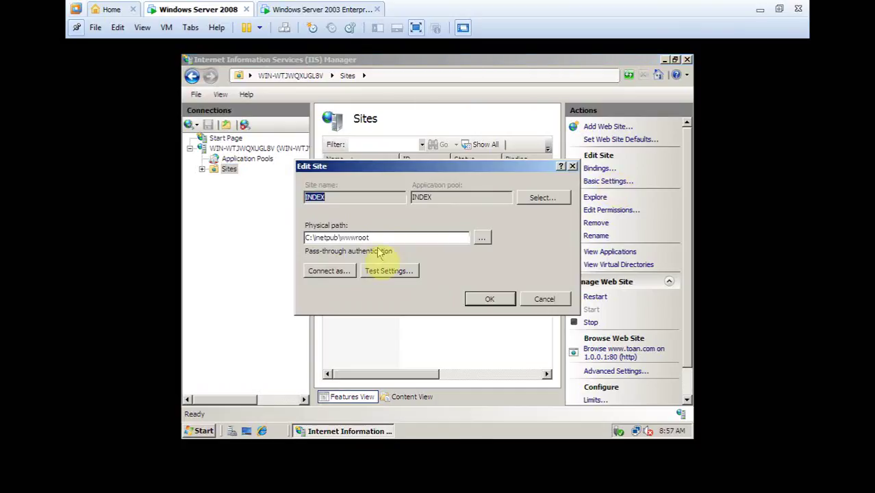
{"action": "left_click", "coordinate": [489, 298]}
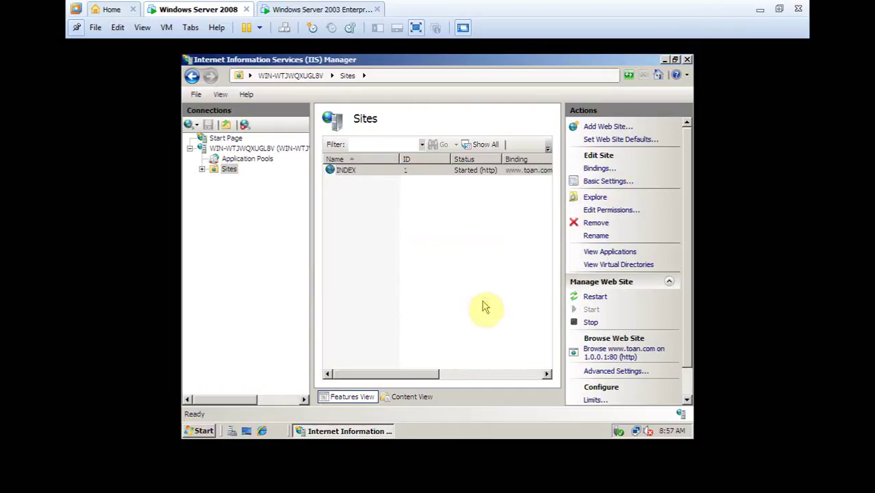
{"action": "double_click", "coordinate": [342, 171]}
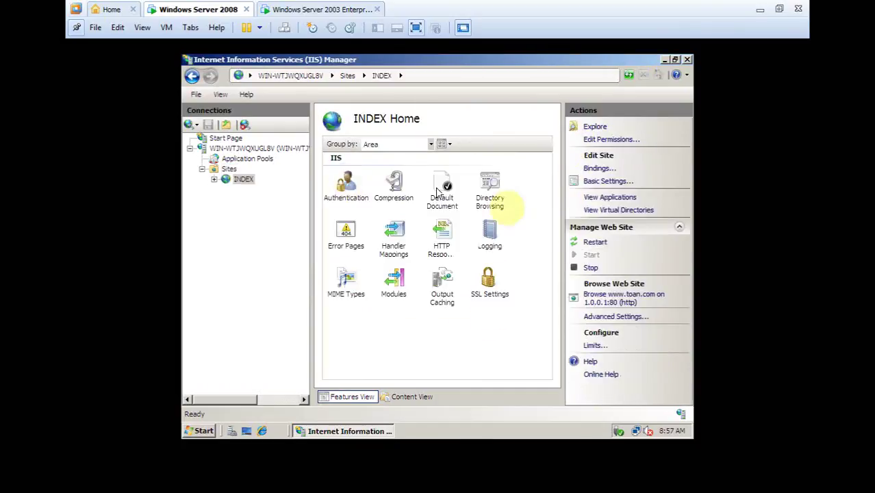
{"action": "left_click", "coordinate": [614, 302]}
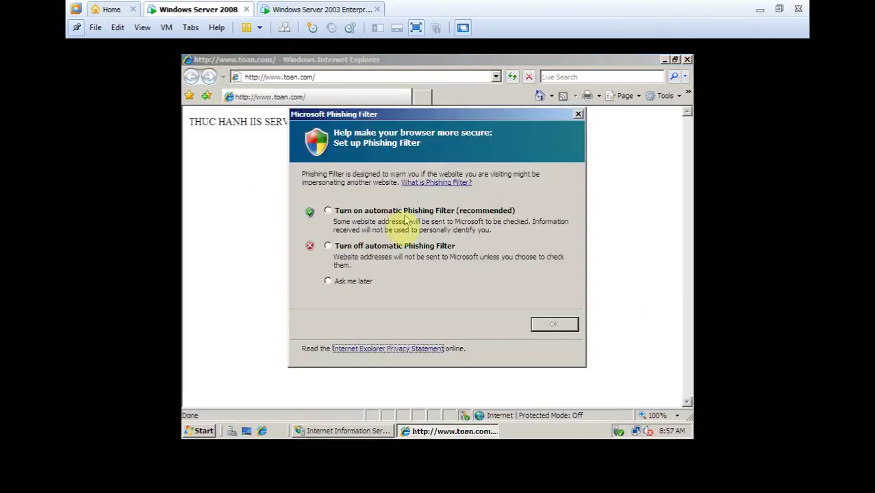
{"action": "left_click", "coordinate": [346, 281]}
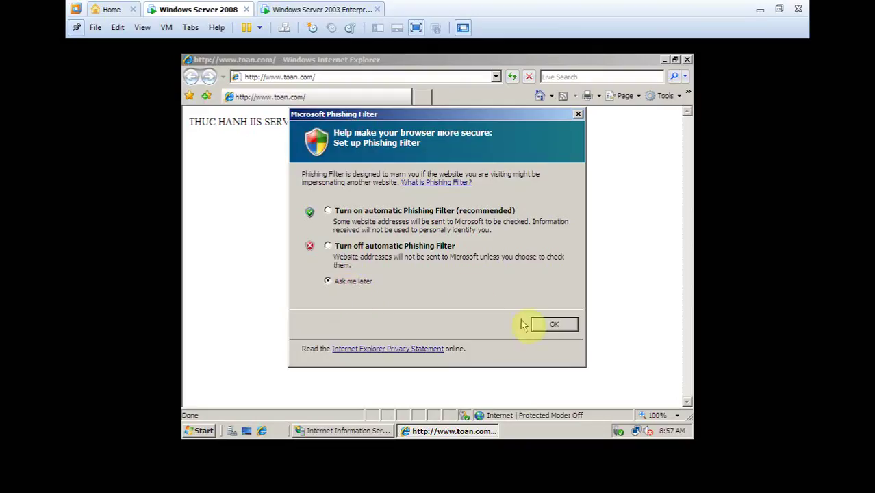
{"action": "left_click", "coordinate": [553, 324]}
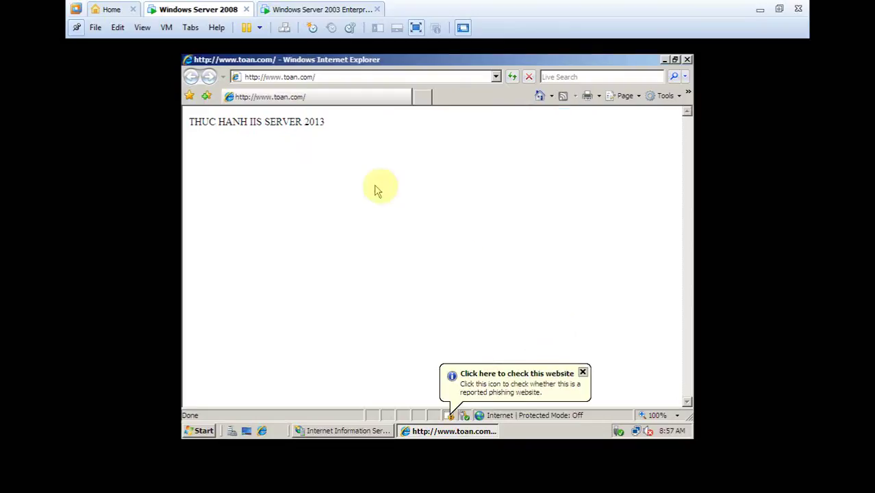
{"action": "left_click", "coordinate": [311, 81]}
{"action": "left_click", "coordinate": [687, 59]}
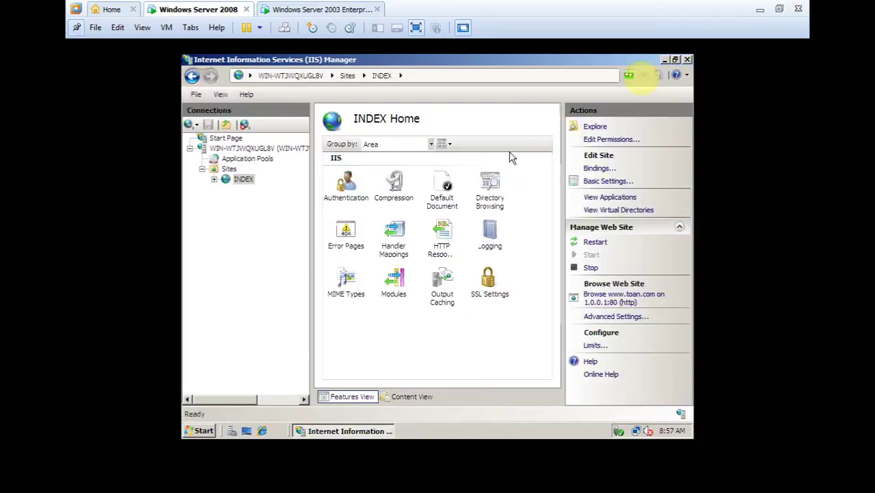
{"action": "left_click", "coordinate": [687, 59]}
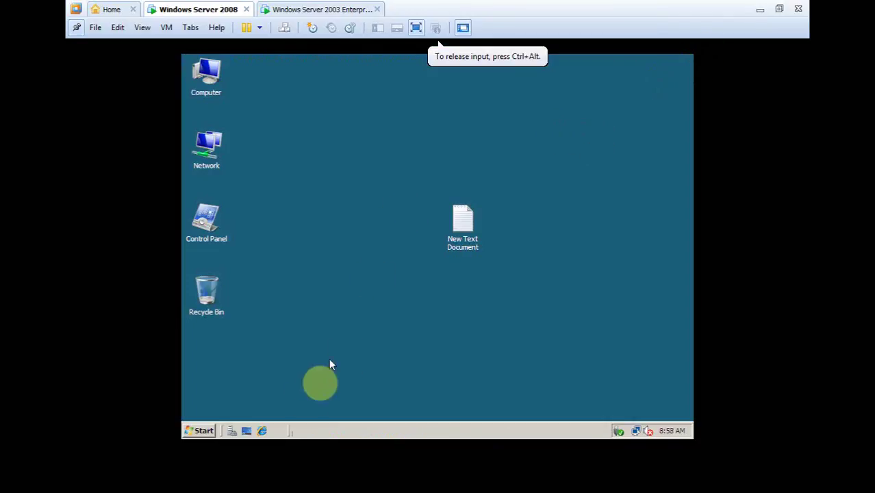
{"action": "left_click", "coordinate": [262, 431]}
{"action": "left_click", "coordinate": [368, 78]}
{"action": "type", "text": "lo"}
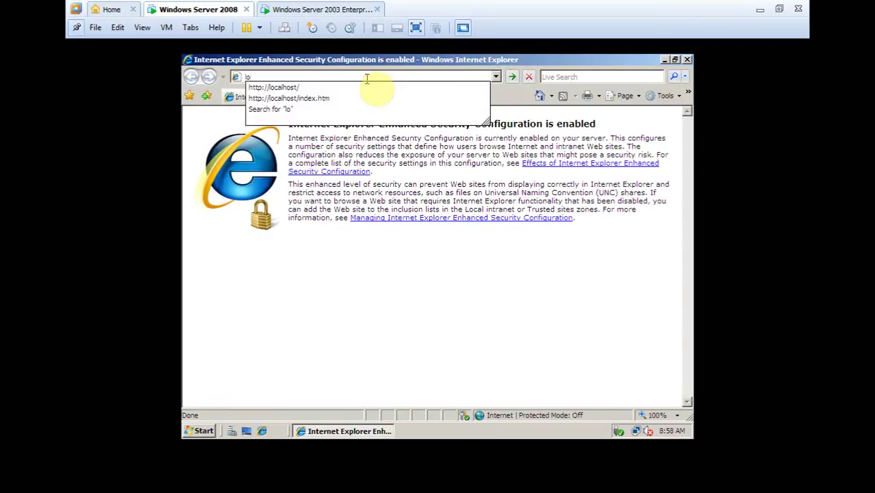
{"action": "left_click", "coordinate": [370, 87]}
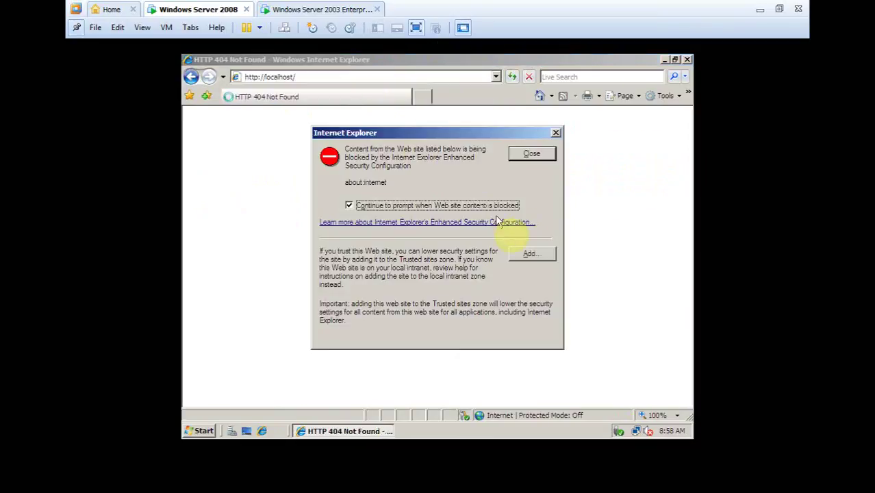
Step: Add about:internet to Trusted sites, then browse to 1.0.0.1
{"action": "left_click", "coordinate": [539, 254]}
{"action": "left_click", "coordinate": [534, 251]}
{"action": "left_click", "coordinate": [535, 219]}
{"action": "left_click", "coordinate": [524, 336]}
{"action": "left_click", "coordinate": [351, 79]}
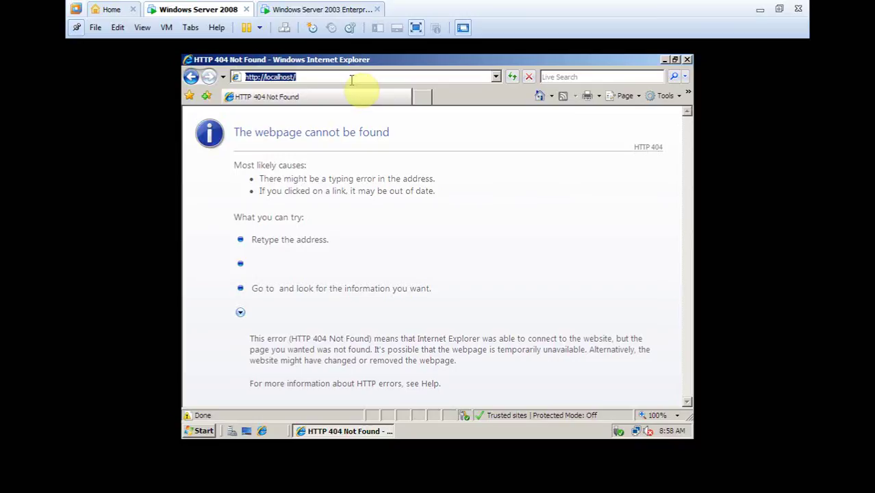
{"action": "type", "text": "1.0.0.1"}
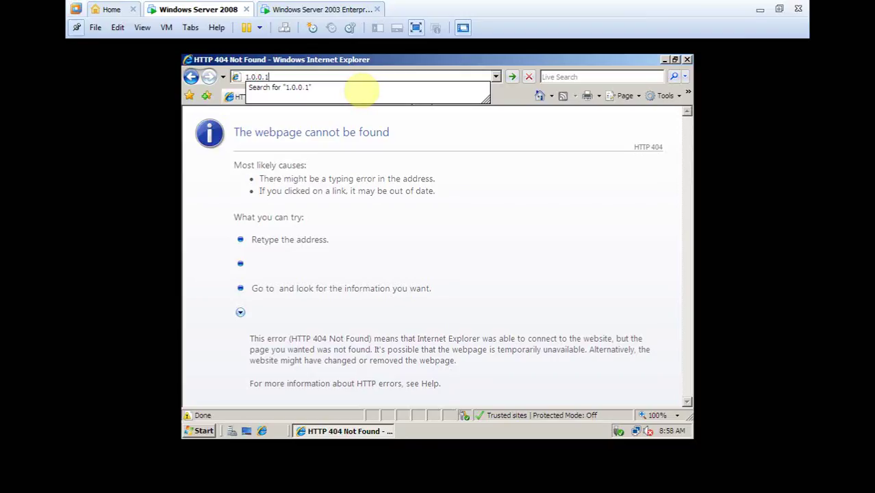
{"action": "key", "text": "Return"}
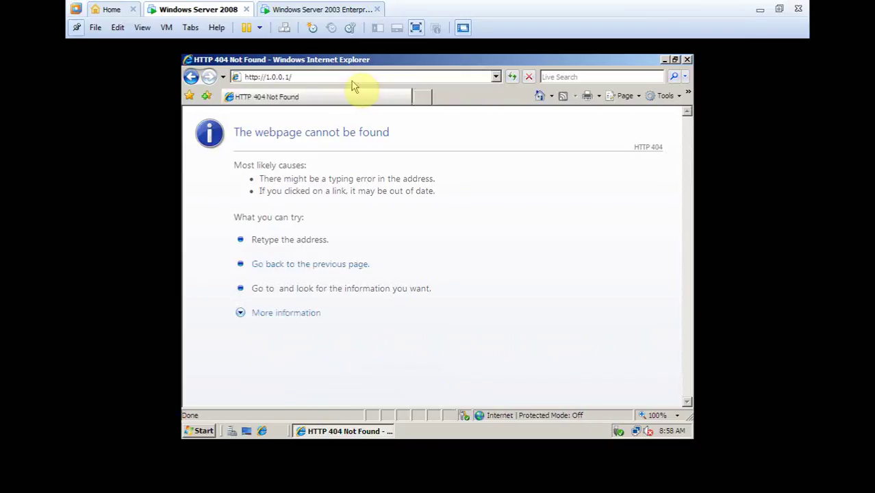
Step: In Internet Options, use a blank home page and set cookie privacy to Low
{"action": "left_click", "coordinate": [679, 98]}
{"action": "left_click", "coordinate": [573, 236]}
{"action": "left_click", "coordinate": [407, 199]}
{"action": "left_click", "coordinate": [258, 117]}
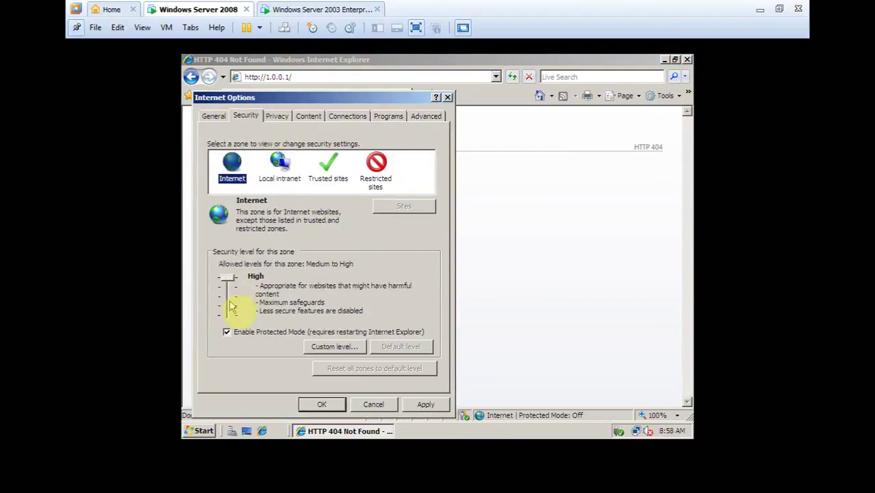
{"action": "left_click", "coordinate": [277, 116]}
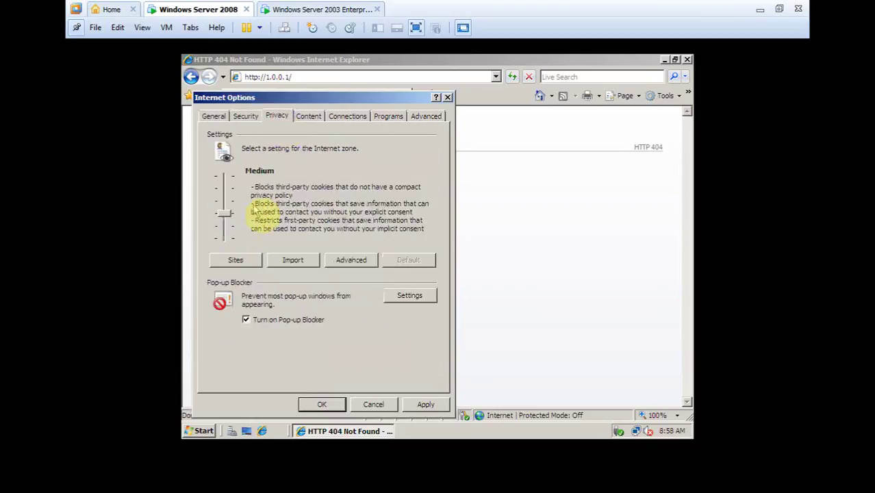
{"action": "left_click", "coordinate": [230, 232]}
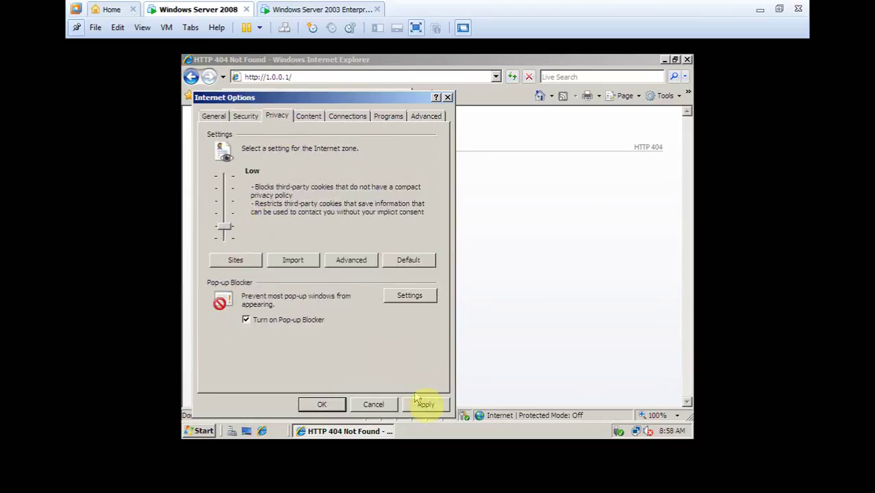
Step: Cancel the Advanced-tab reset, apply the options, and restart Internet Explorer
{"action": "left_click", "coordinate": [425, 122]}
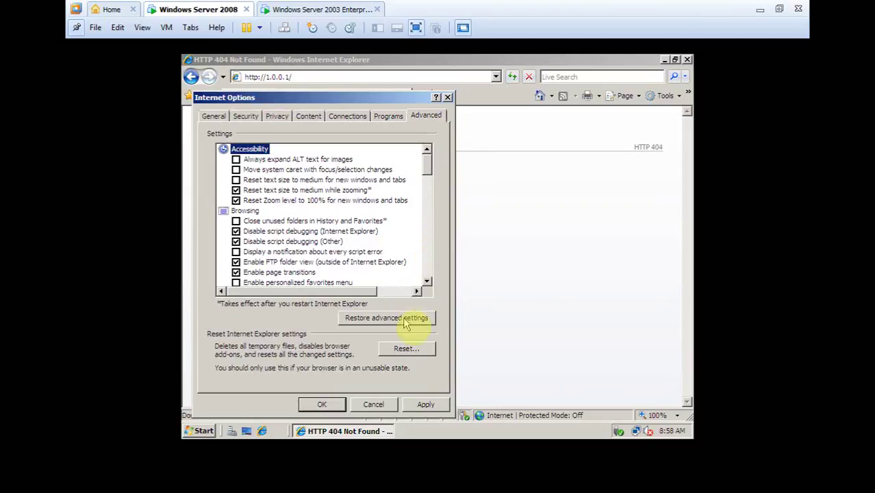
{"action": "left_click", "coordinate": [405, 350]}
{"action": "left_click", "coordinate": [446, 269]}
{"action": "left_click", "coordinate": [274, 116]}
{"action": "left_click", "coordinate": [322, 404]}
{"action": "left_click", "coordinate": [687, 59]}
{"action": "left_click", "coordinate": [262, 431]}
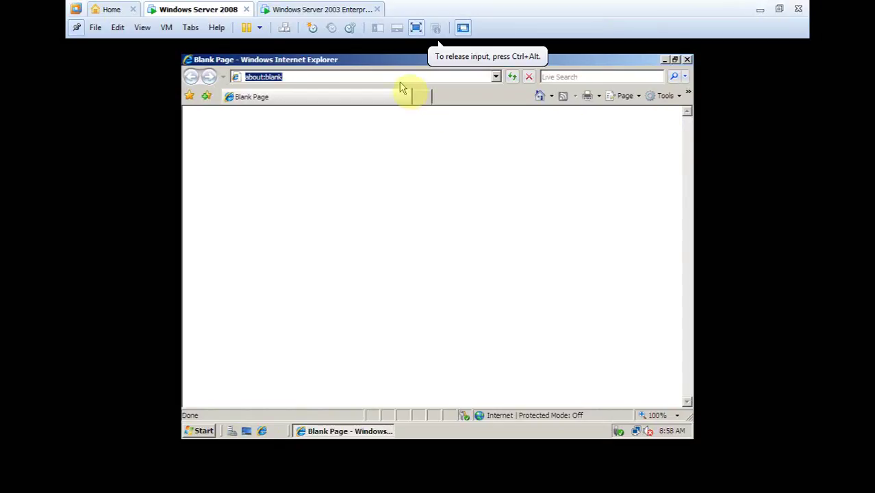
Step: Browse to 1.0.0.1 and expand the 404 Not Found error details
{"action": "type", "text": "1.0.0."}
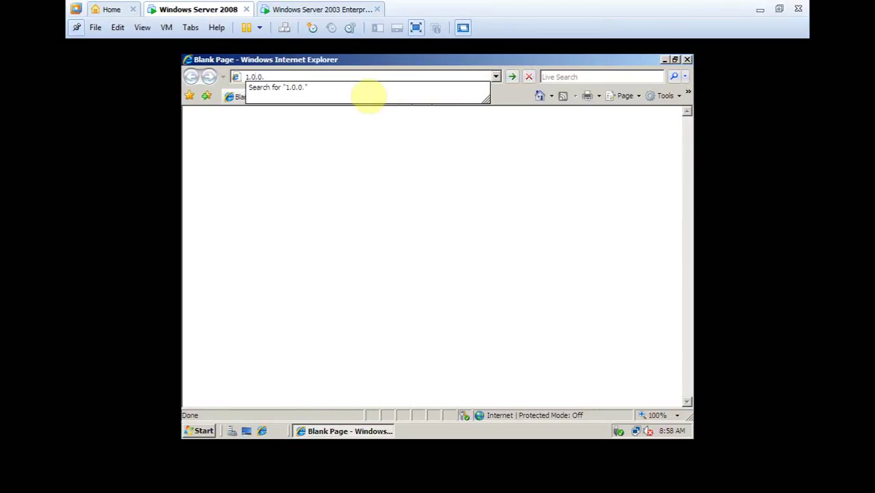
{"action": "type", "text": "1"}
{"action": "key", "text": "Return"}
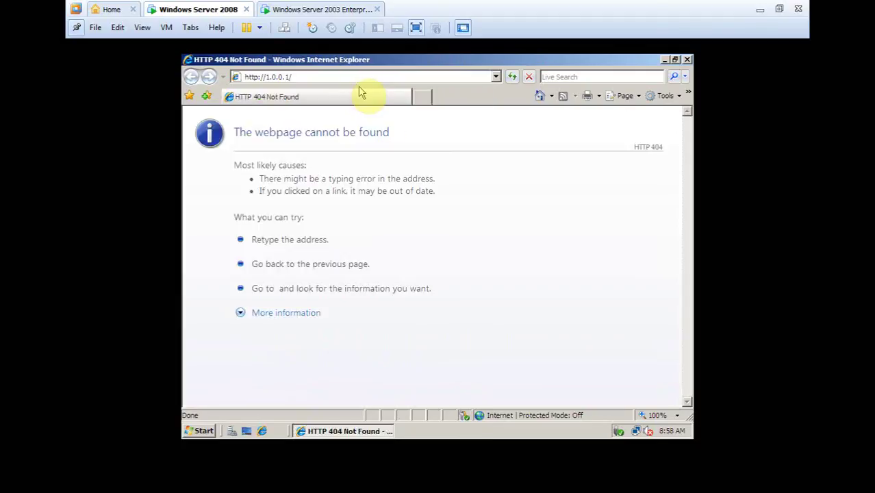
{"action": "left_click", "coordinate": [241, 311]}
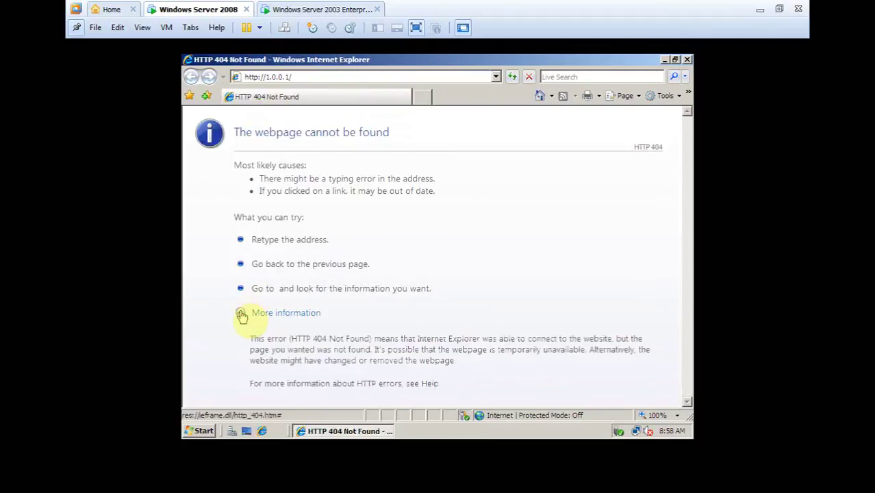
{"action": "left_click", "coordinate": [411, 74]}
{"action": "type", "text": "to"}
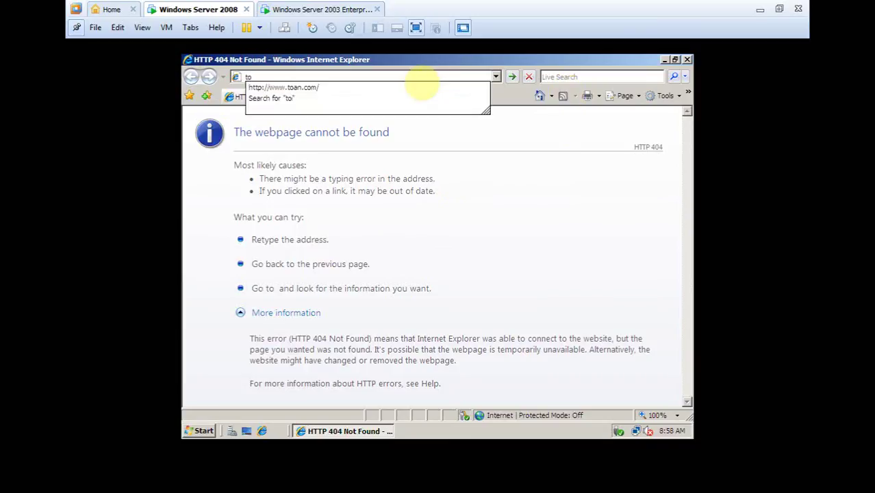
{"action": "left_click", "coordinate": [420, 87]}
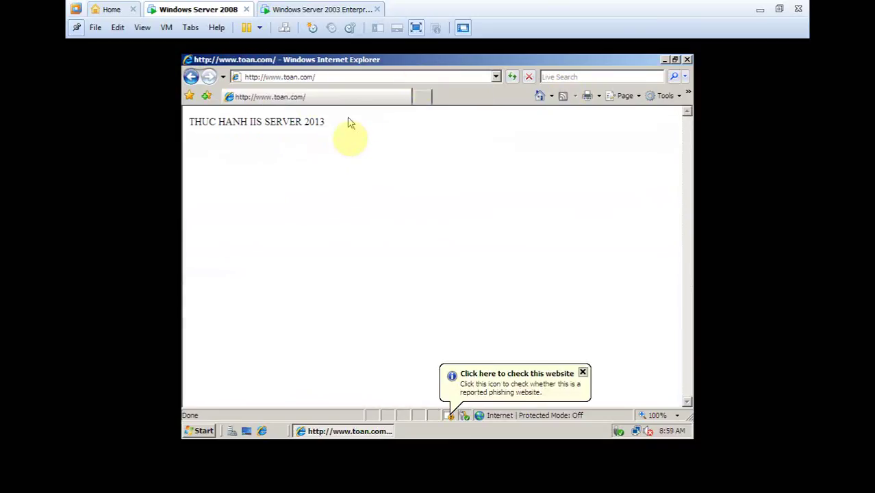
{"action": "left_click", "coordinate": [322, 74]}
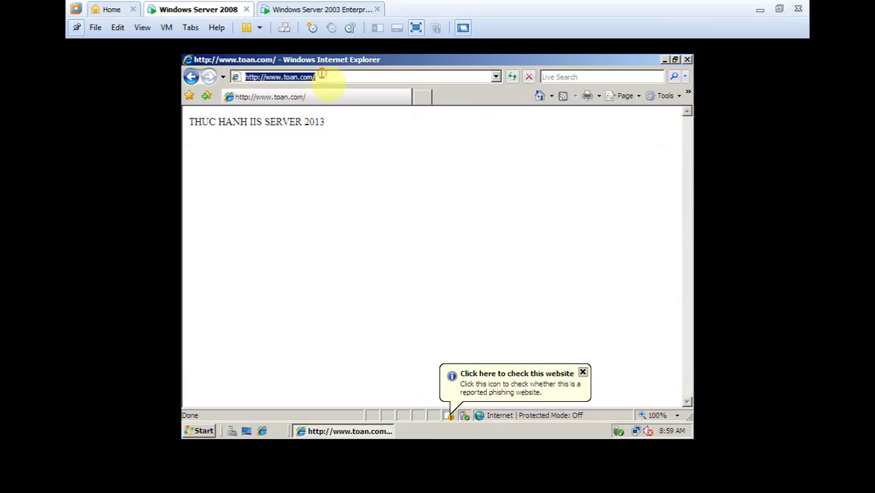
{"action": "left_click", "coordinate": [303, 76]}
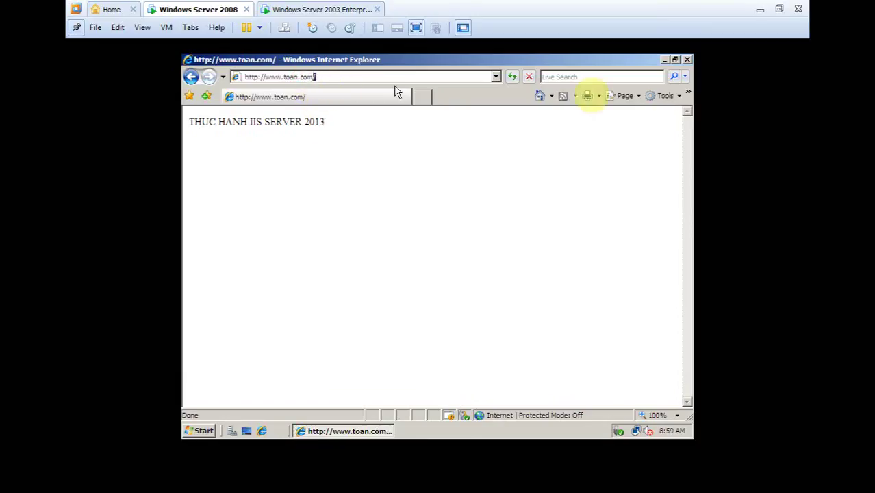
{"action": "left_click", "coordinate": [686, 60]}
{"action": "left_click", "coordinate": [305, 9]}
Step: Unlock the 2003 client as Administrator and launch Internet Explorer
{"action": "left_click", "coordinate": [467, 218]}
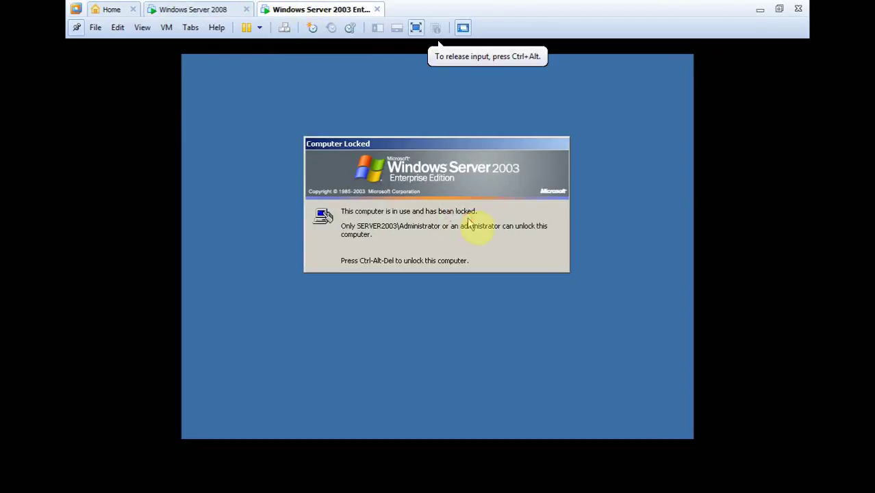
{"action": "key", "text": "ctrl+alt+Insert"}
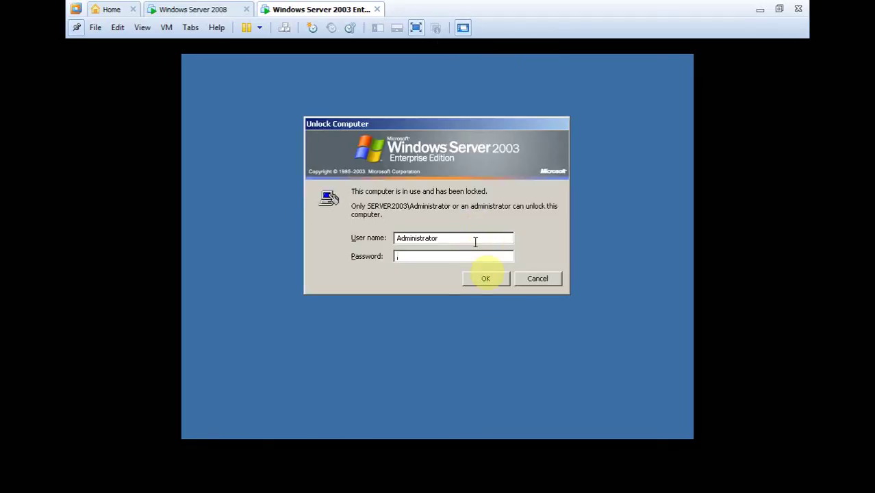
{"action": "left_click", "coordinate": [482, 283]}
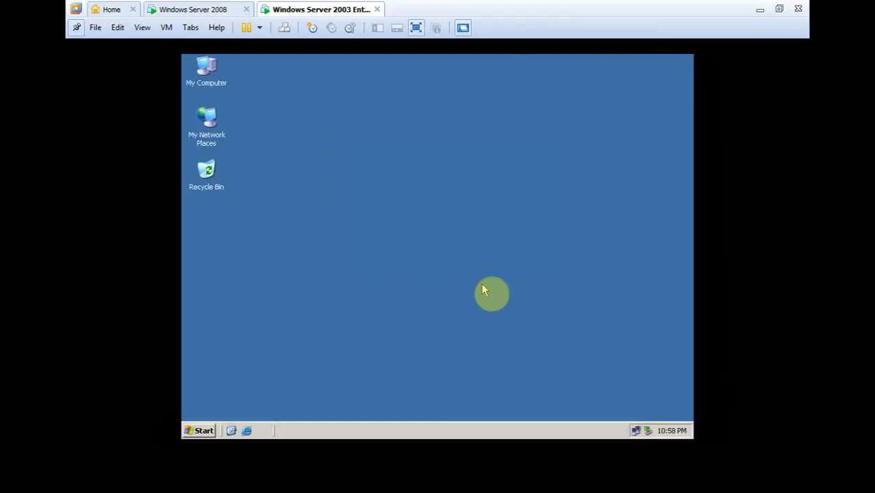
{"action": "left_click", "coordinate": [251, 430]}
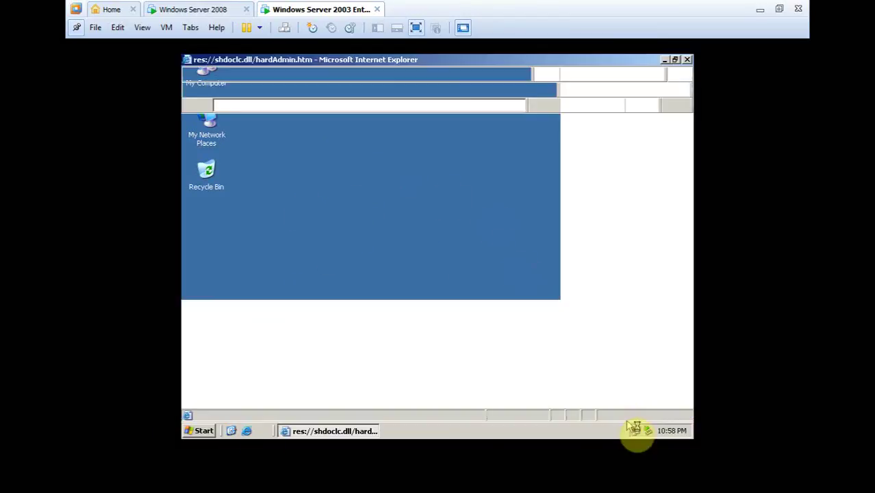
Step: Check the LAN connection details to confirm the DNS server is 1.0.0.1
{"action": "right_click", "coordinate": [635, 430]}
{"action": "left_click", "coordinate": [595, 396]}
{"action": "left_click", "coordinate": [381, 163]}
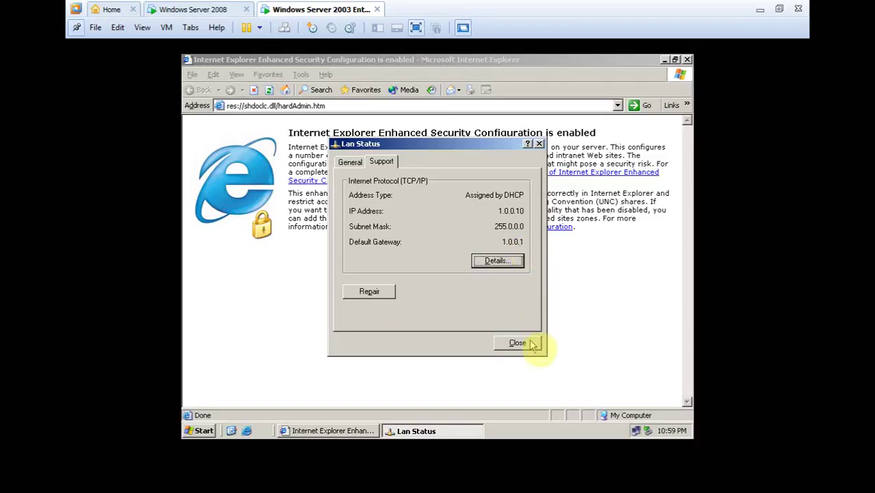
{"action": "left_click", "coordinate": [497, 261]}
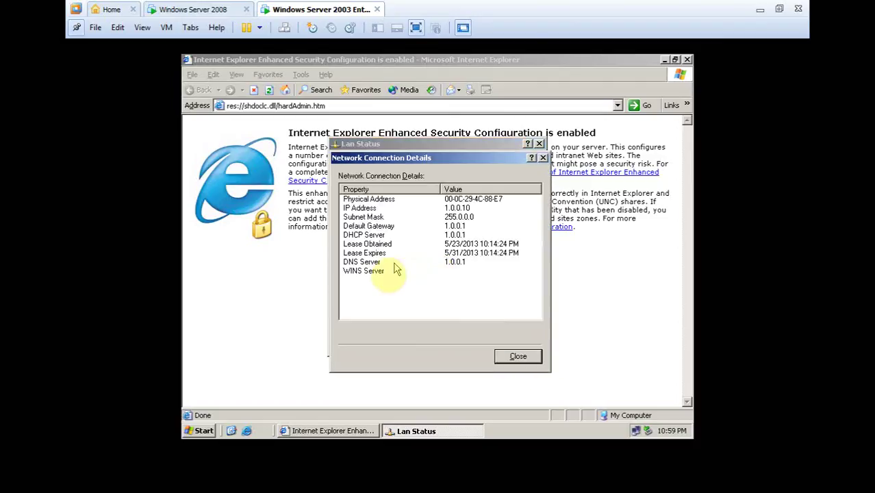
{"action": "left_click", "coordinate": [429, 263]}
{"action": "key", "text": "Up"}
{"action": "key", "text": "Up"}
{"action": "key", "text": "Up"}
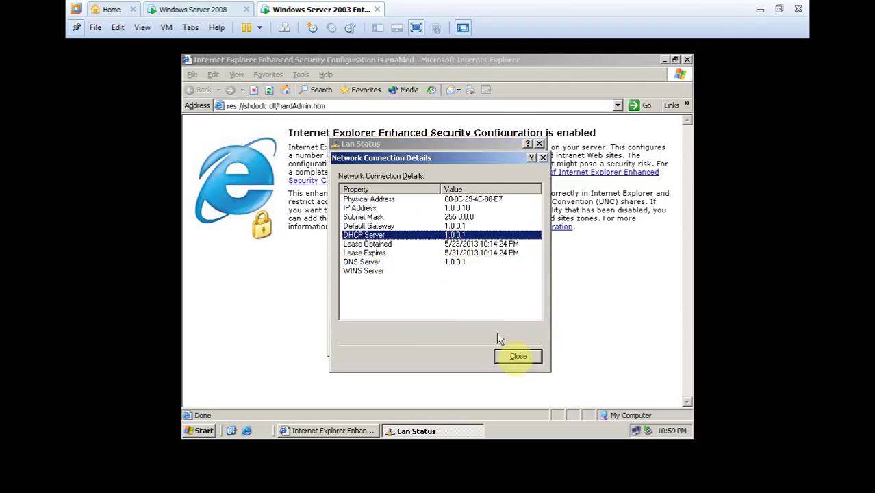
{"action": "left_click", "coordinate": [514, 356]}
{"action": "left_click", "coordinate": [516, 343]}
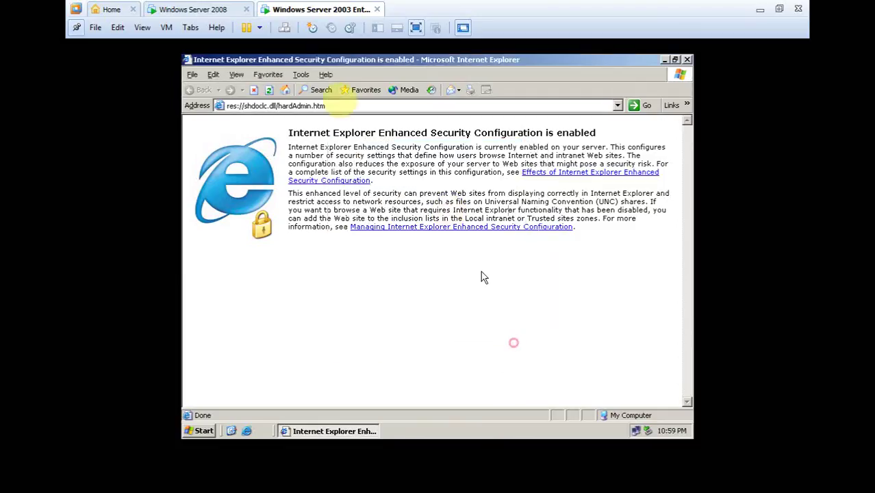
{"action": "left_click", "coordinate": [333, 107]}
{"action": "type", "text": "www.toan"}
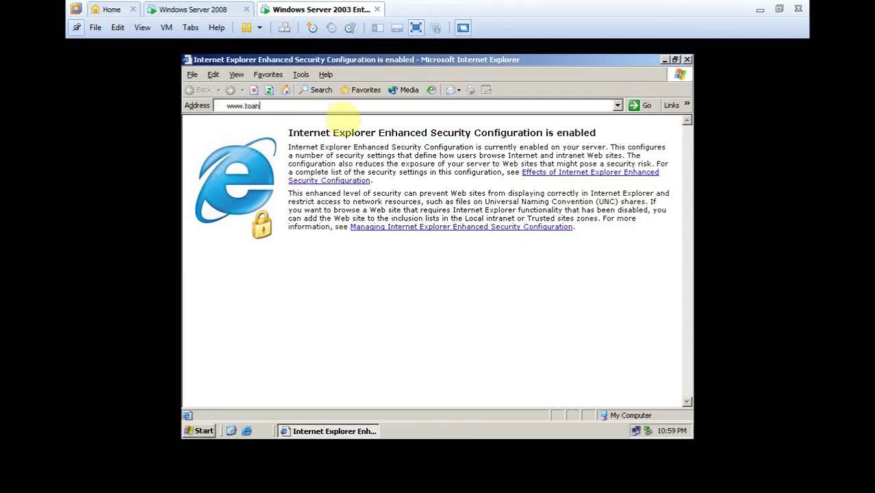
{"action": "type", "text": ".com"}
{"action": "key", "text": "Return"}
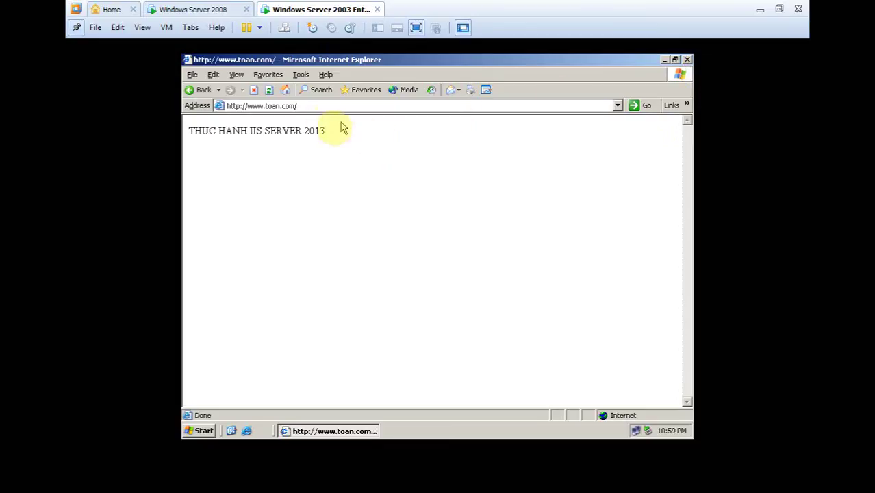
{"action": "left_click", "coordinate": [265, 108]}
{"action": "left_click", "coordinate": [293, 106]}
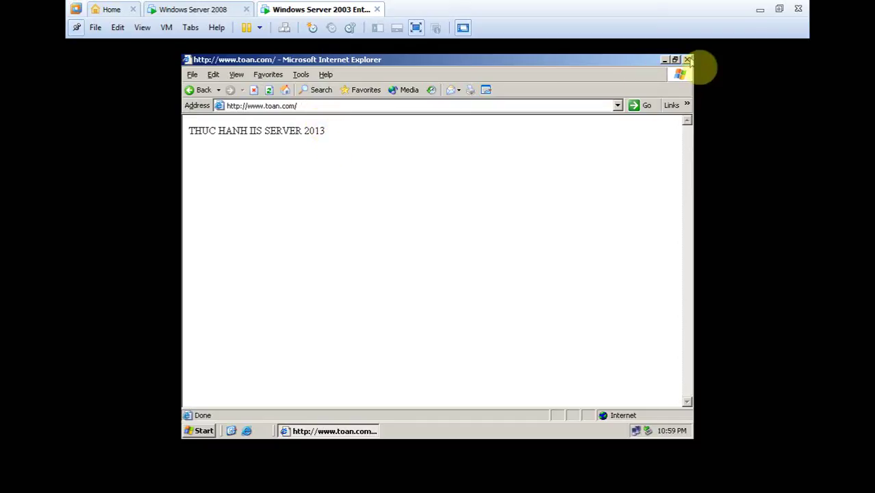
{"action": "left_click", "coordinate": [688, 61]}
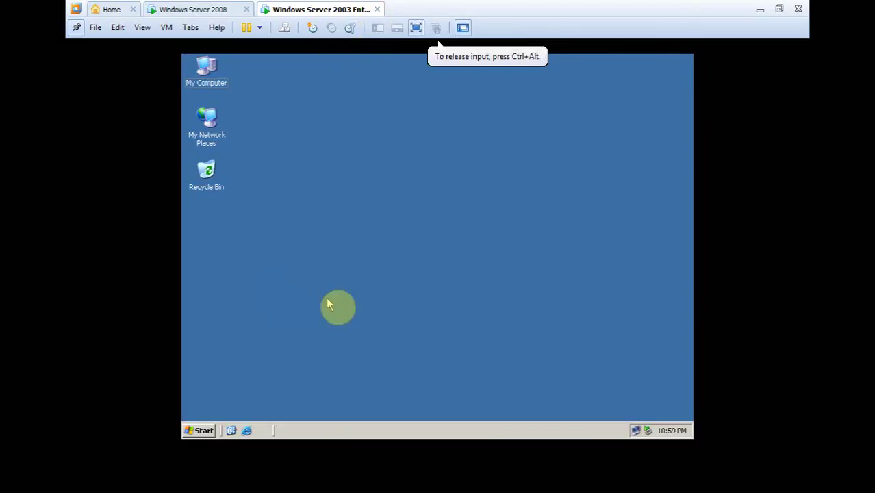
Step: Dismiss the Run box, switch to the Windows Server 2008 tab, and exit full-screen
{"action": "key", "text": "super+r"}
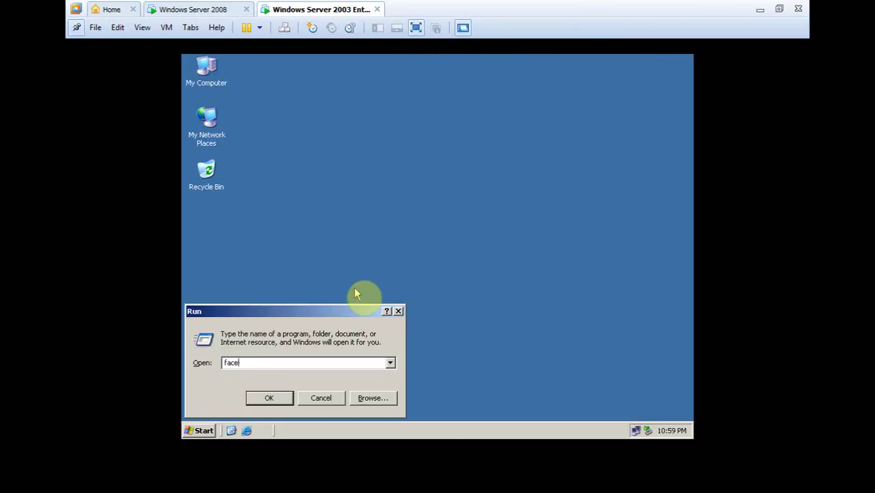
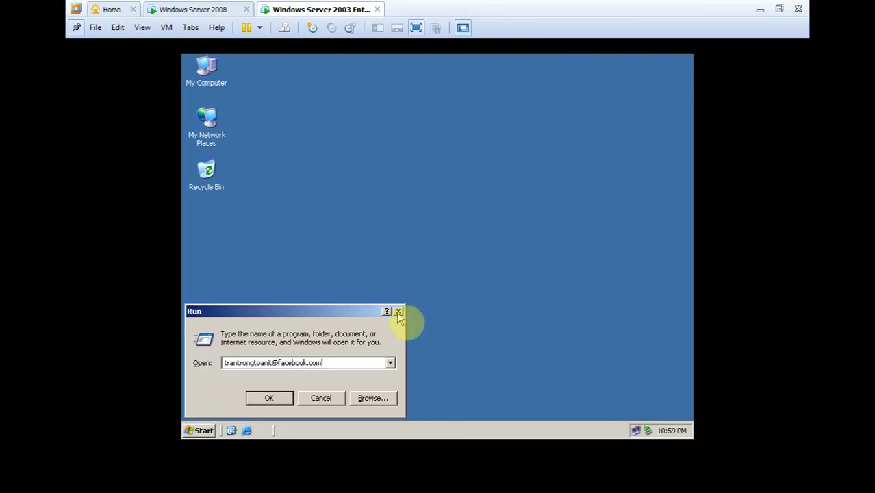
{"action": "left_click", "coordinate": [222, 9]}
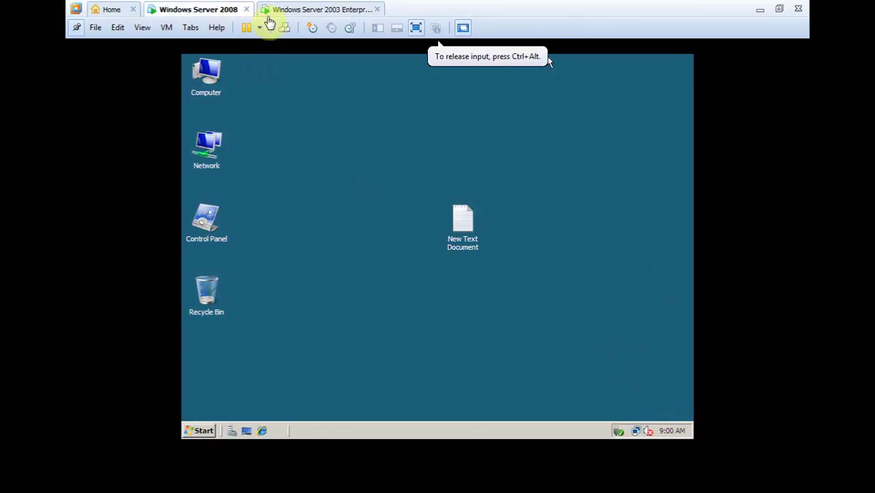
{"action": "left_click", "coordinate": [415, 27]}
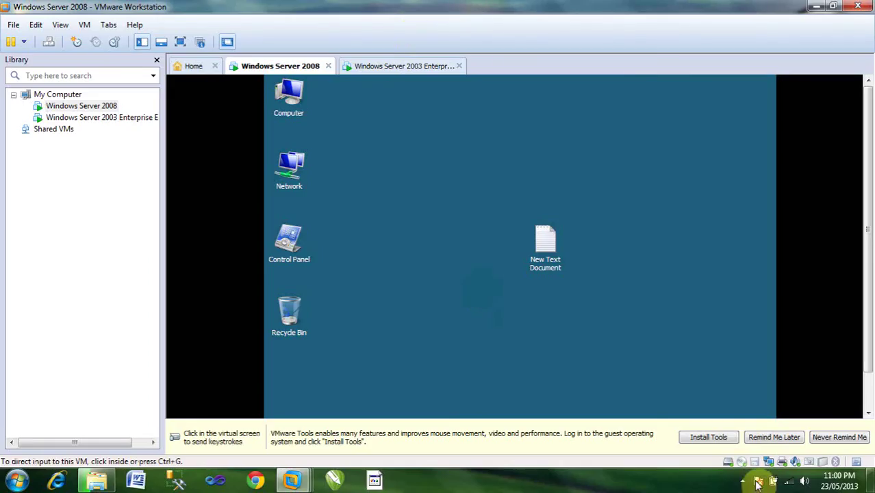